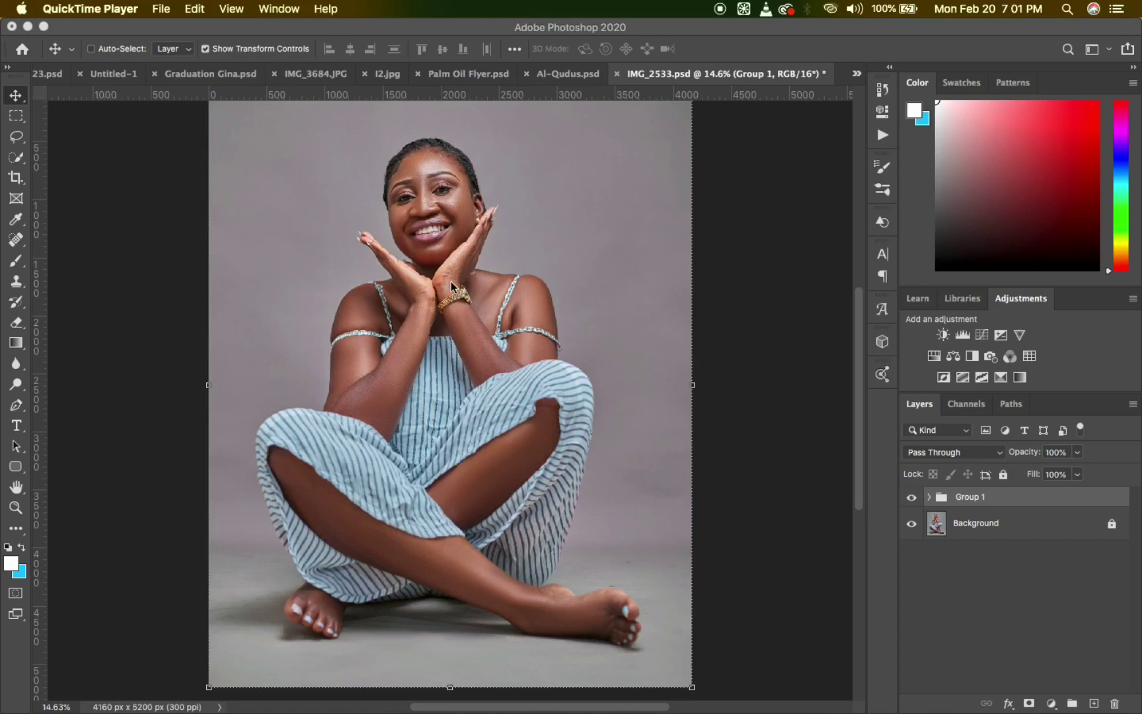
# Add a Gradient Map adjustment layer above Group 1 and browse its gradient preset groups.
pyautogui.click(1023, 376)
pyautogui.click(1022, 376)
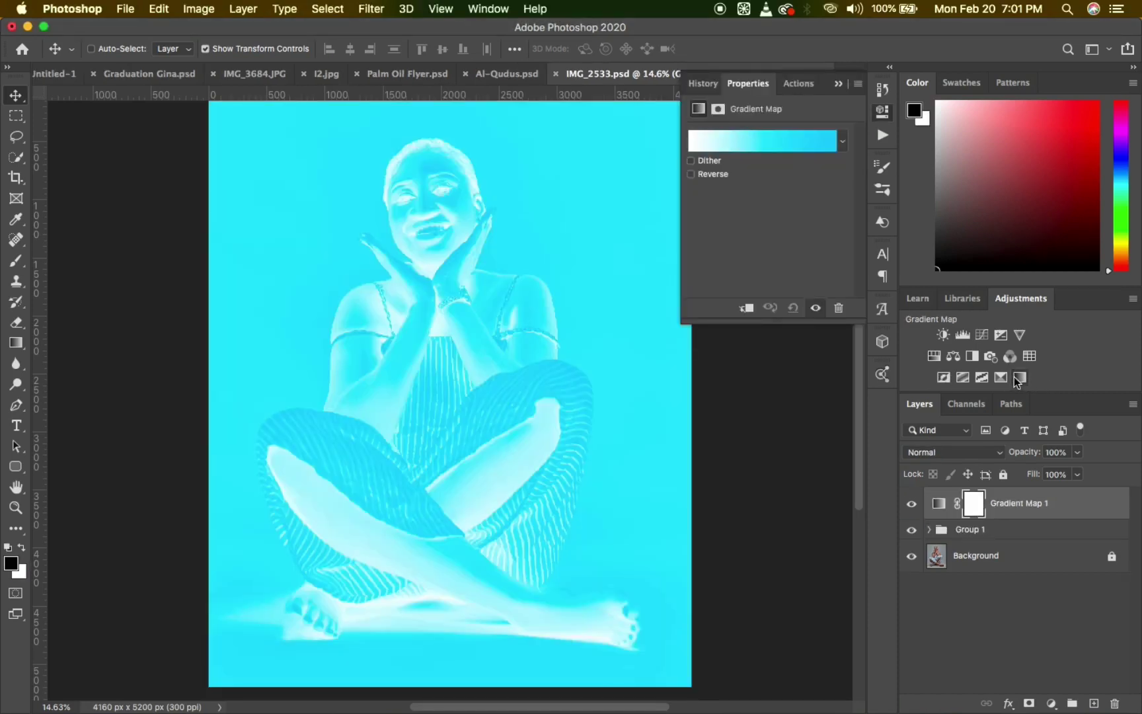
pyautogui.click(843, 141)
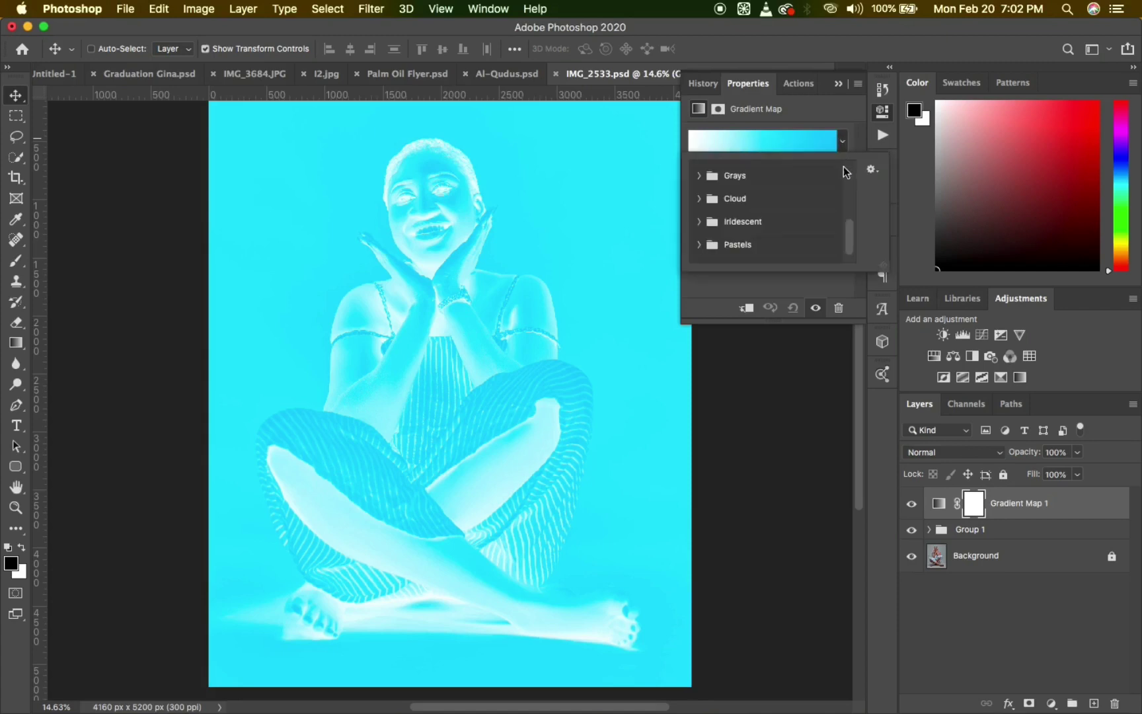
pyautogui.moveTo(848, 220); pyautogui.dragTo(849, 165)
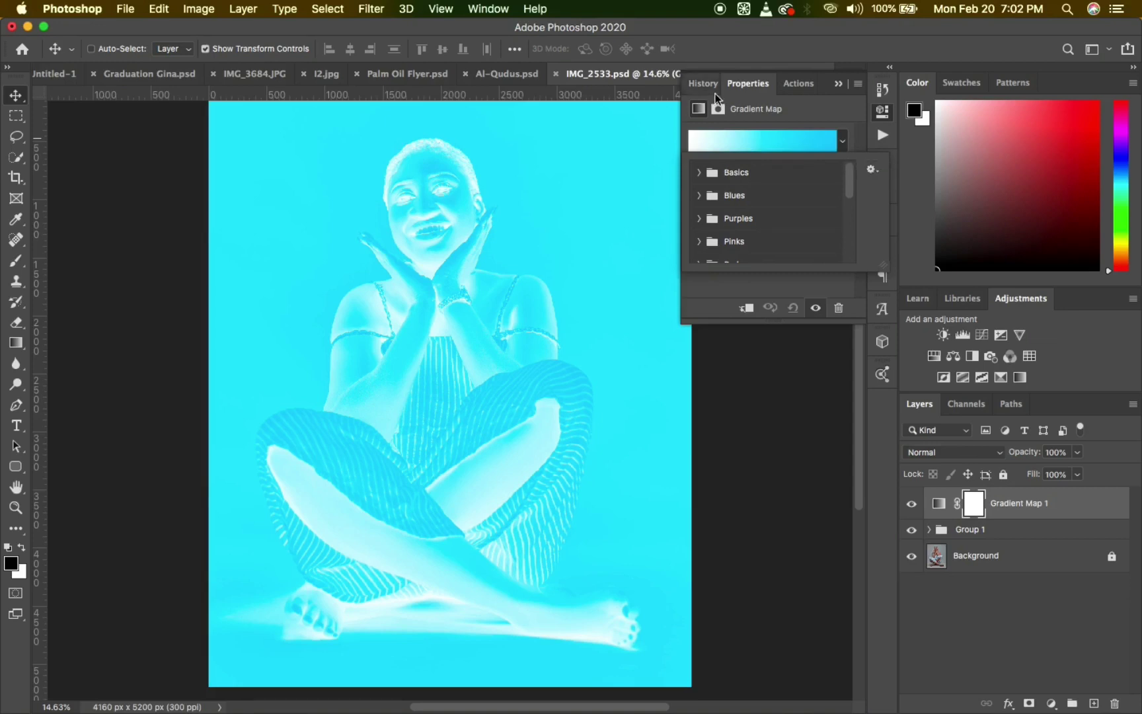
# Display the workspace's gradient preset library and add the Legacy Gradients set to it.
pyautogui.click(487, 9)
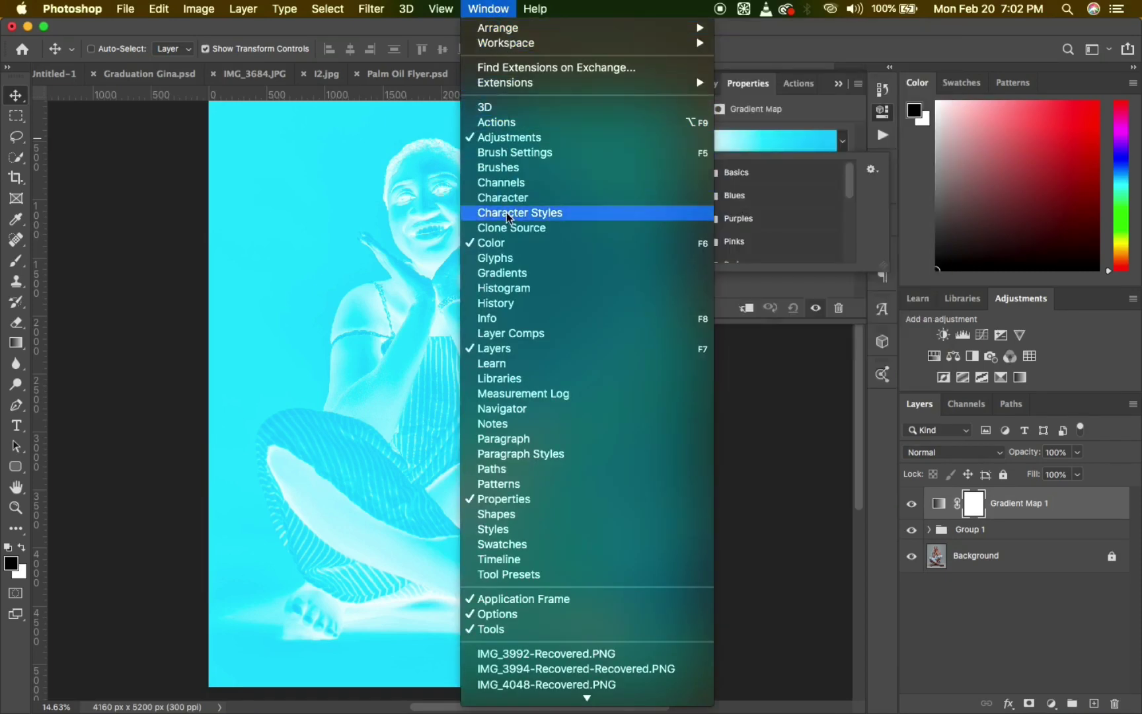
pyautogui.click(504, 272)
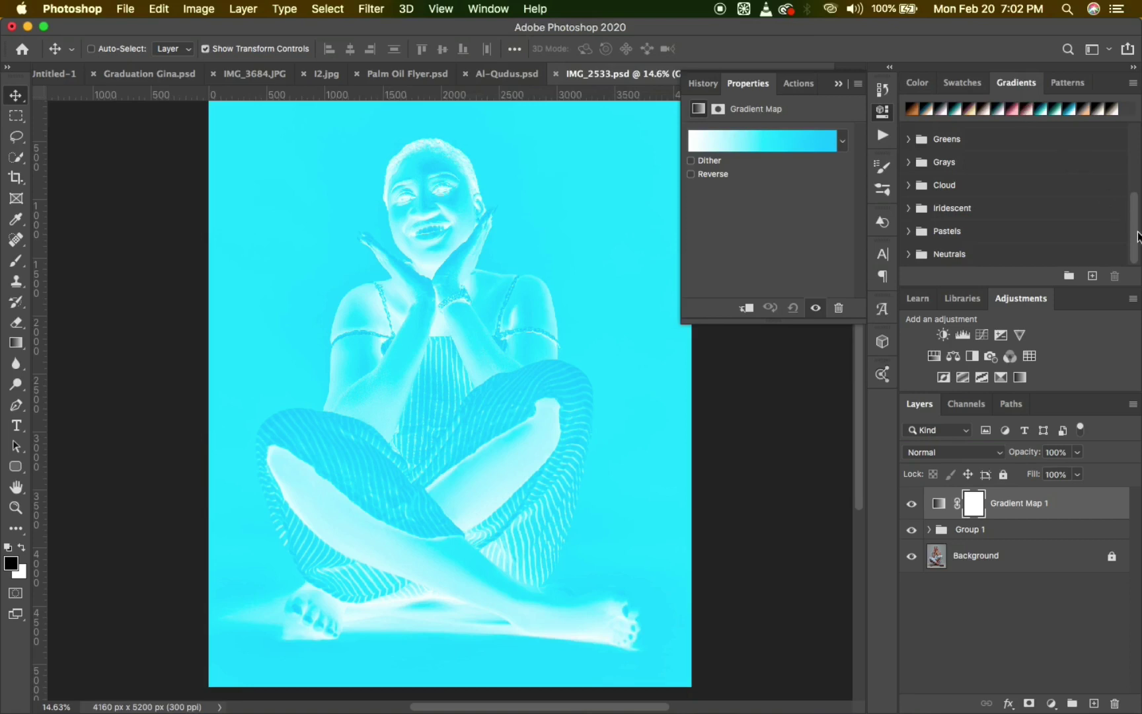
pyautogui.moveTo(1136, 234)
pyautogui.mouseDown()
pyautogui.moveTo(1133, 144)
pyautogui.moveTo(1137, 255)
pyautogui.mouseUp()
pyautogui.click(1132, 82)
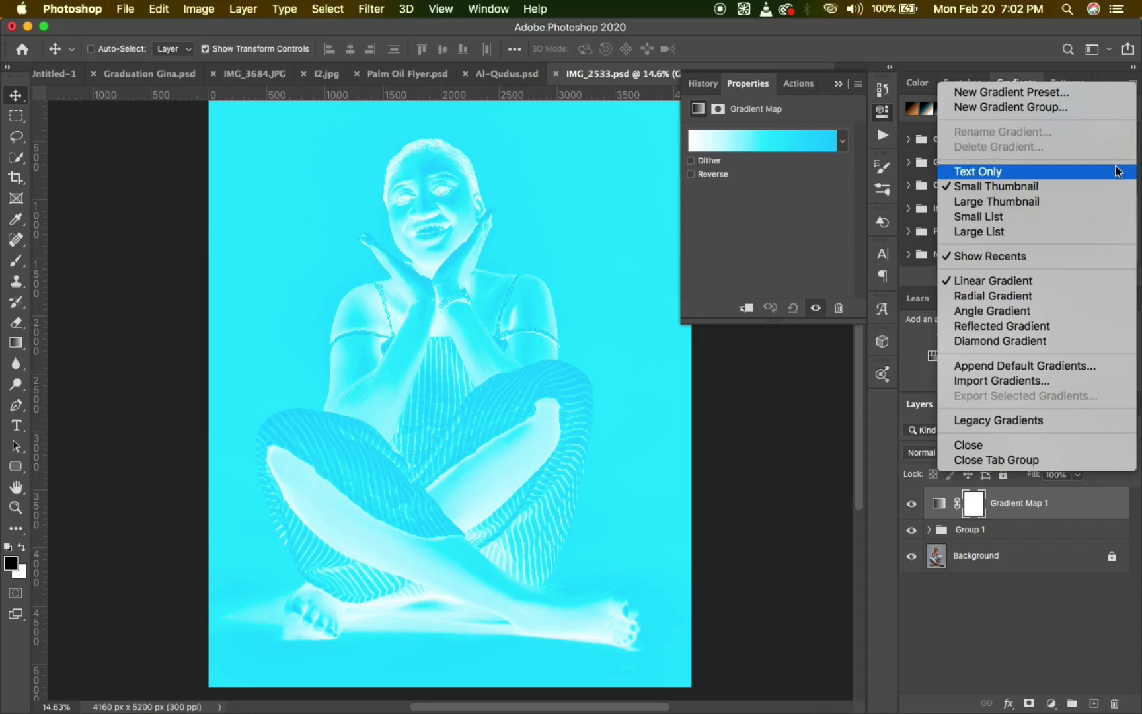
pyautogui.click(1050, 421)
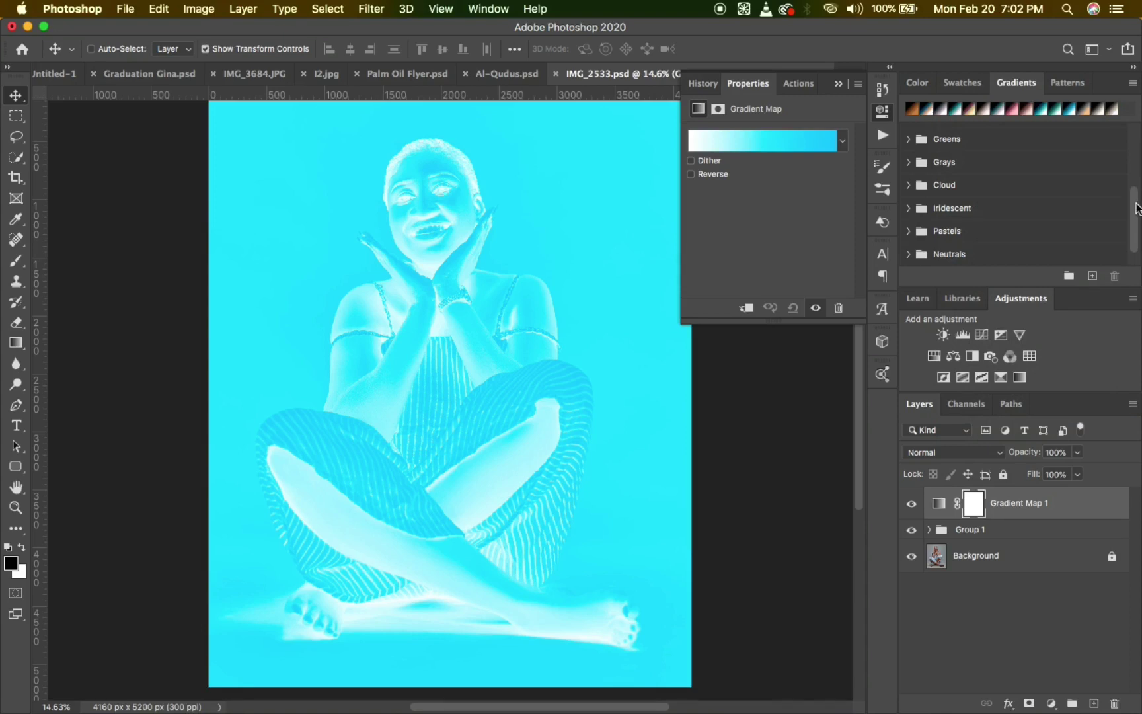
# Expand the Legacy Gradients set in the gradient library and view its Photographic Toning presets.
pyautogui.moveTo(1136, 208); pyautogui.dragTo(1137, 232)
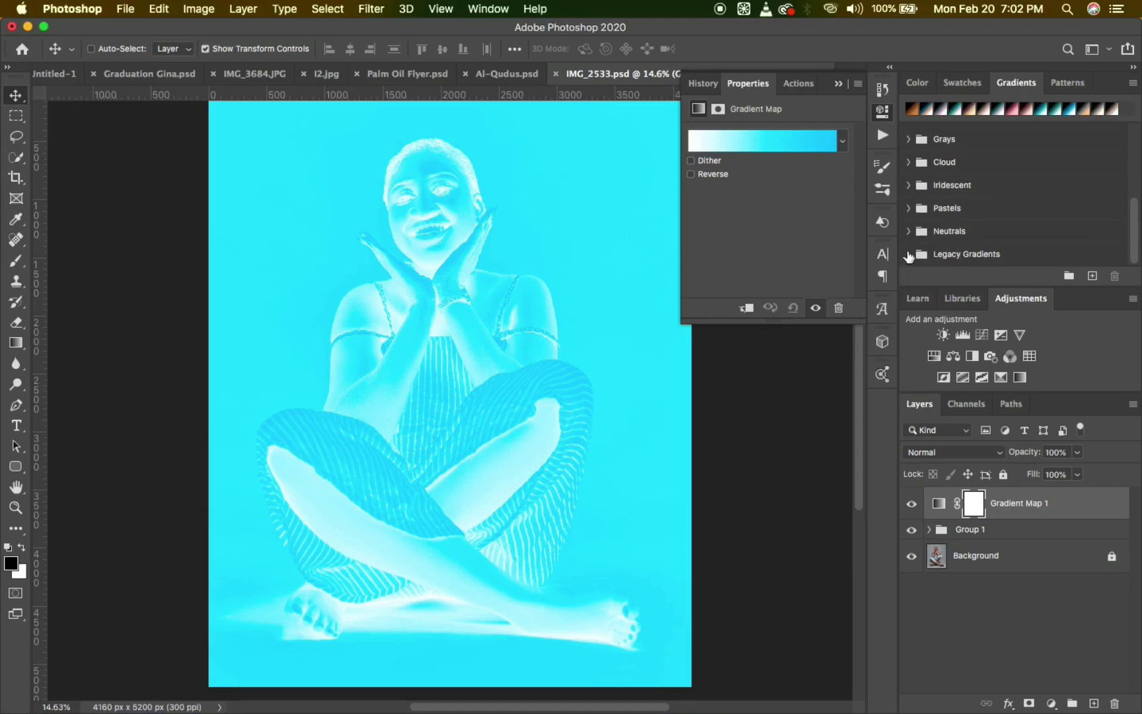
pyautogui.click(908, 255)
pyautogui.scroll(-5, 925, 221)
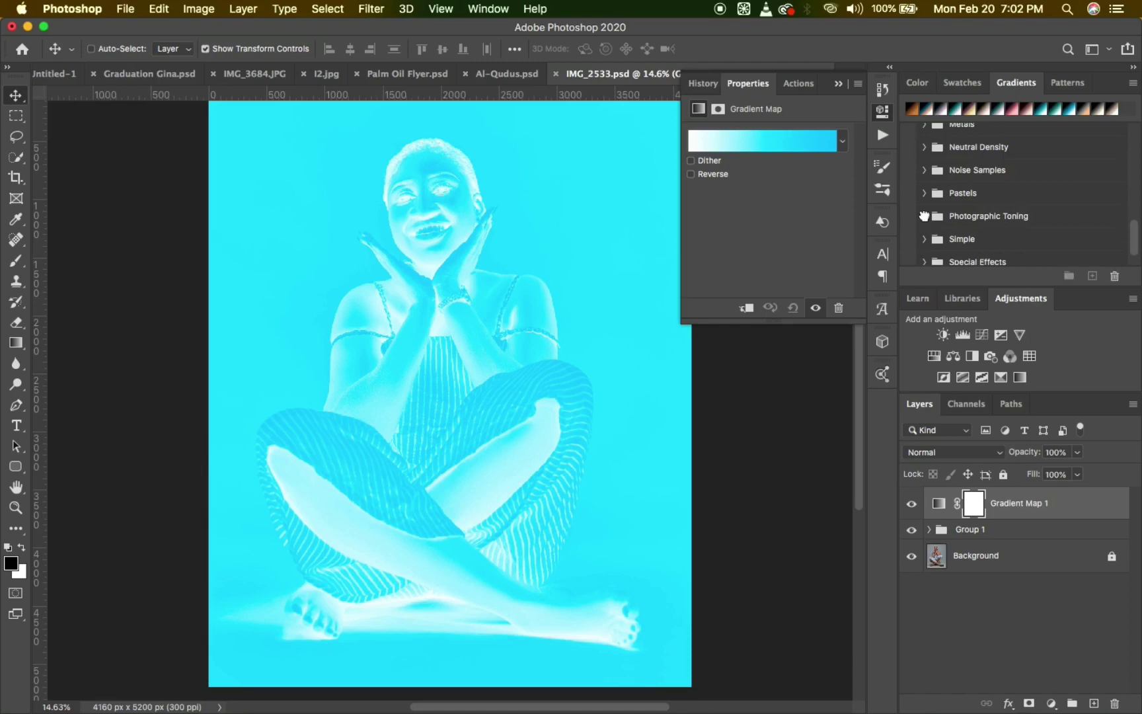
pyautogui.click(925, 216)
pyautogui.moveTo(1135, 206); pyautogui.dragTo(1135, 230)
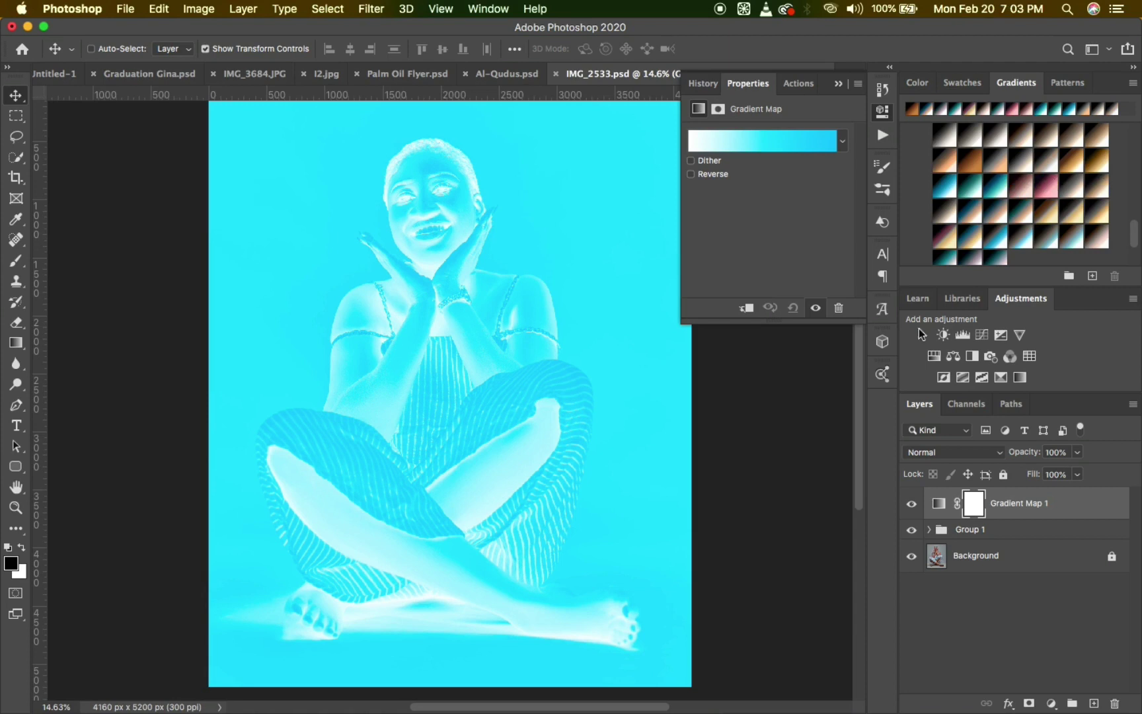
# Expand Legacy Gradients and its Photographic Toning group in the gradient map's own preset picker.
pyautogui.click(844, 147)
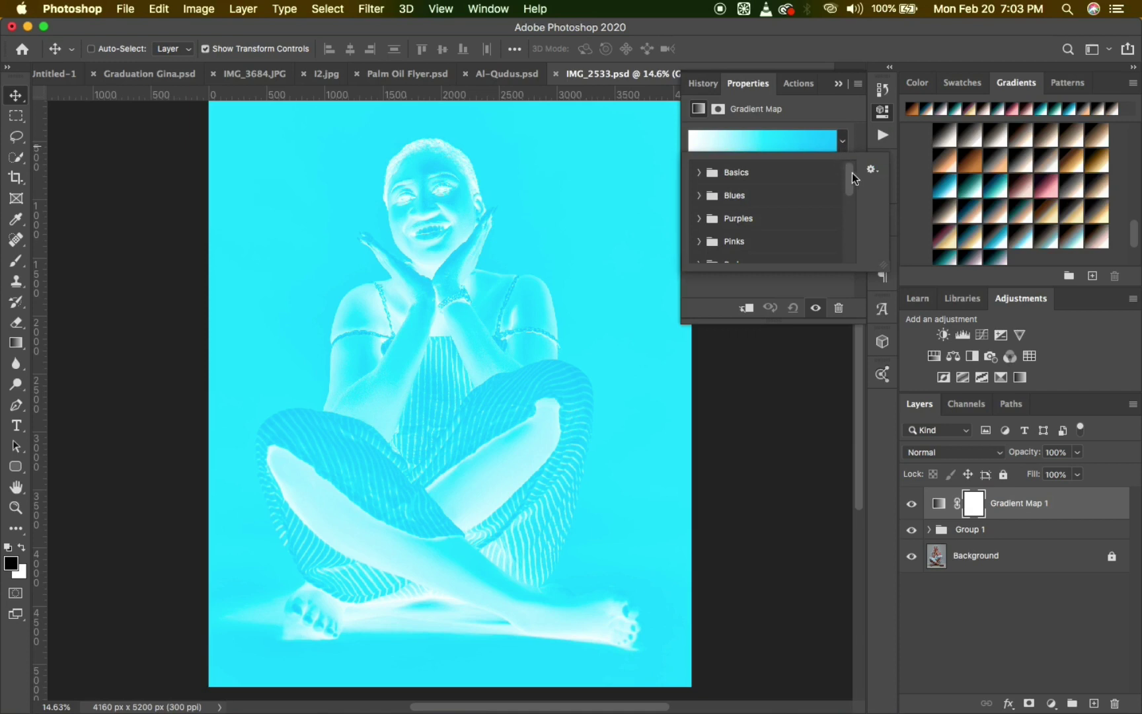
pyautogui.moveTo(851, 180); pyautogui.dragTo(850, 264)
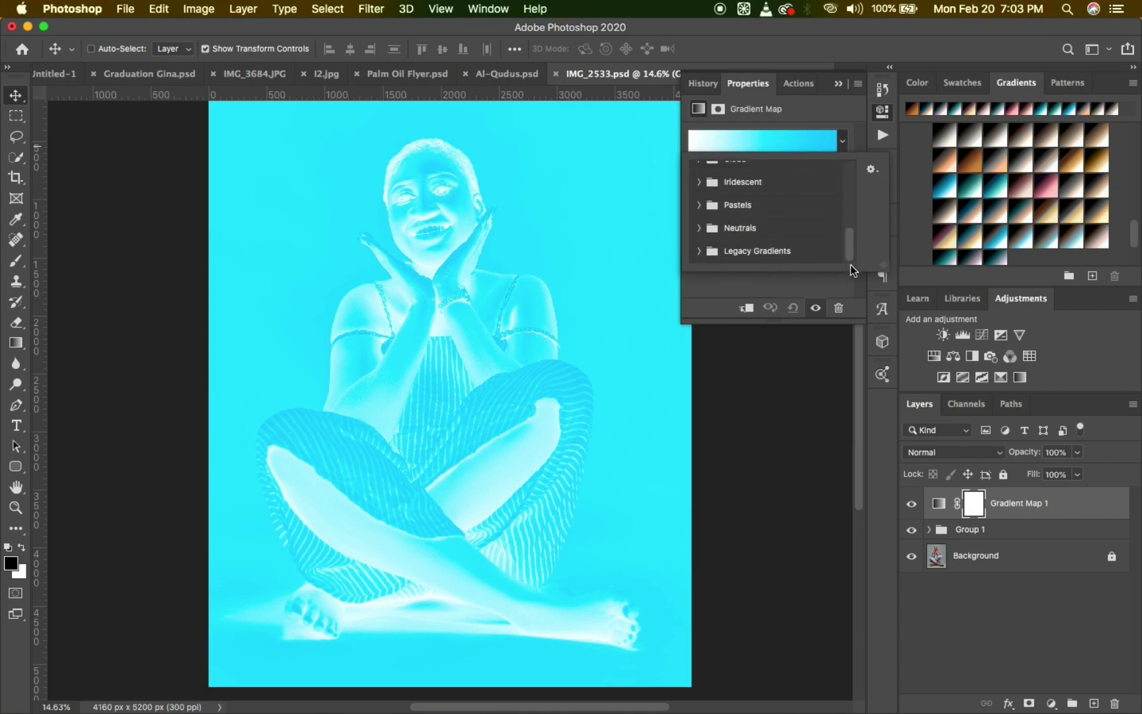
pyautogui.click(699, 251)
pyautogui.moveTo(848, 204); pyautogui.dragTo(850, 246)
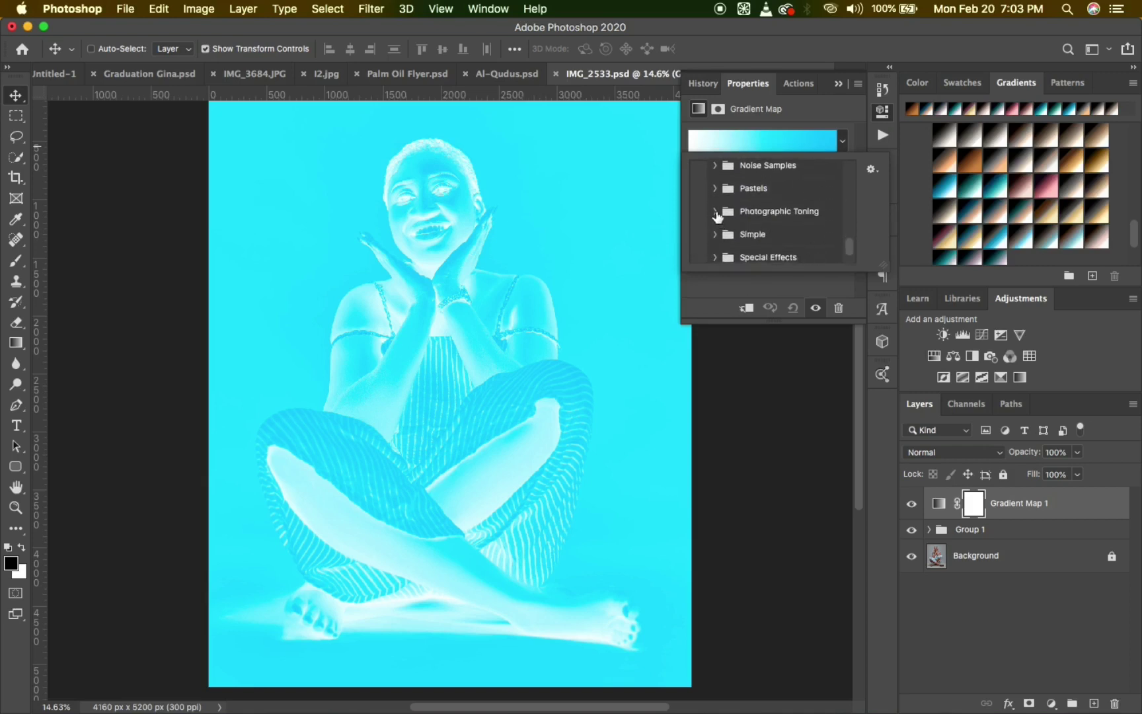
pyautogui.click(716, 213)
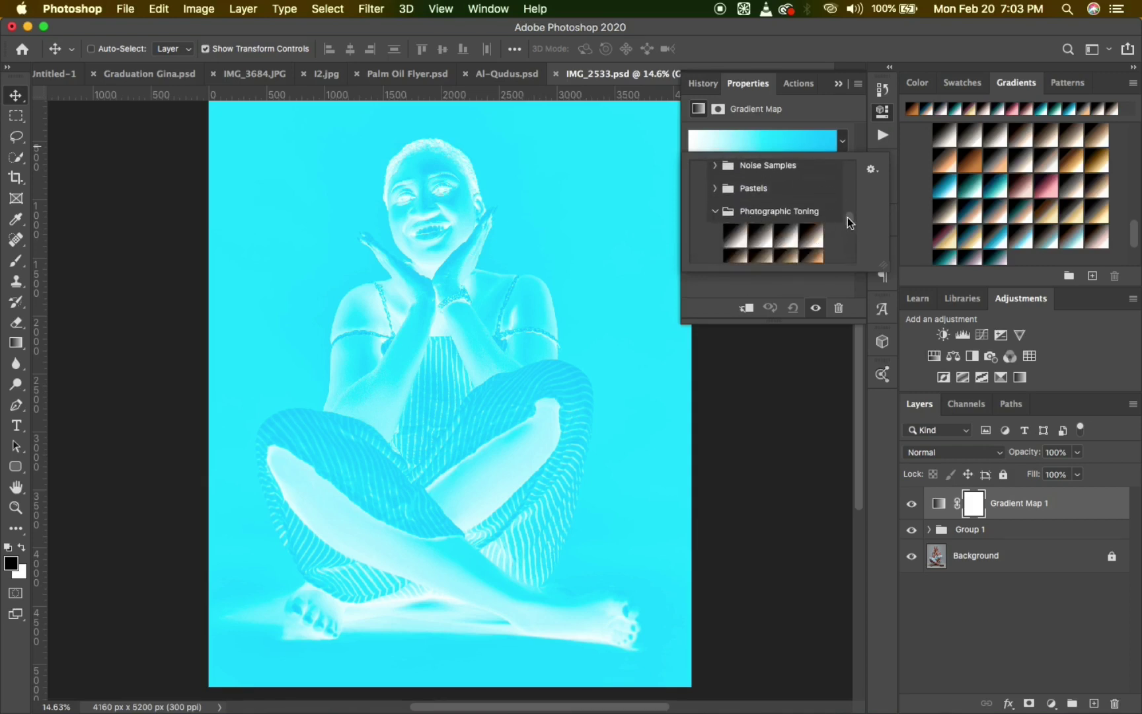
pyautogui.moveTo(847, 217); pyautogui.dragTo(851, 255)
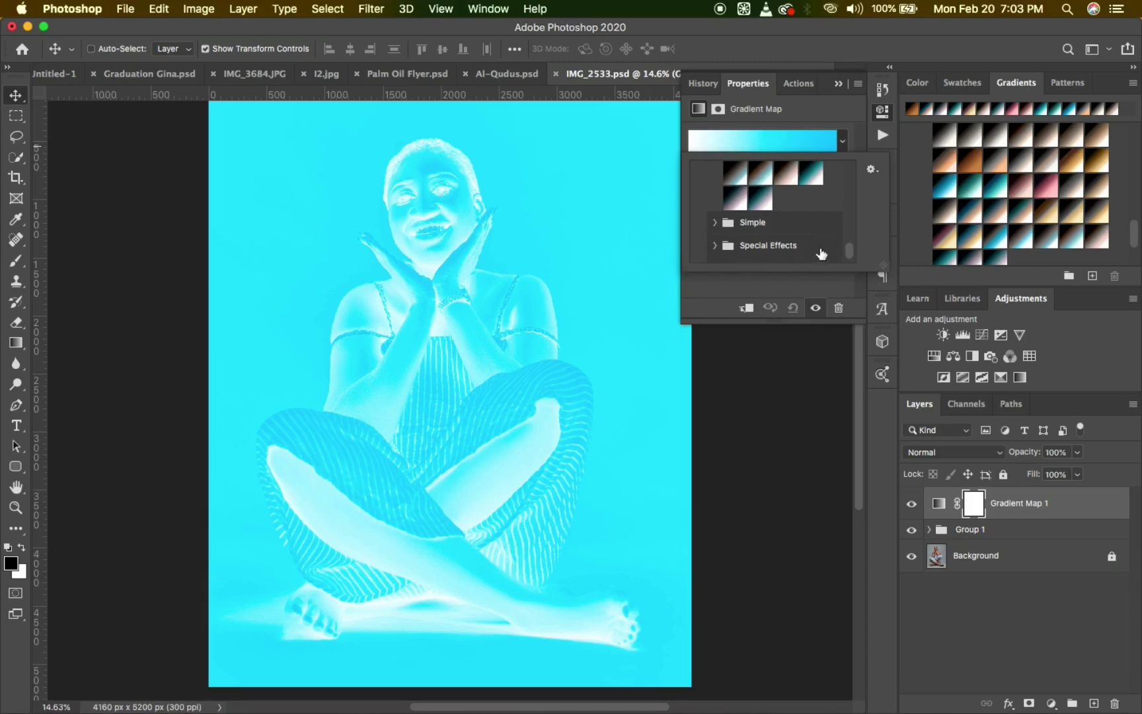
pyautogui.moveTo(852, 249); pyautogui.dragTo(853, 235)
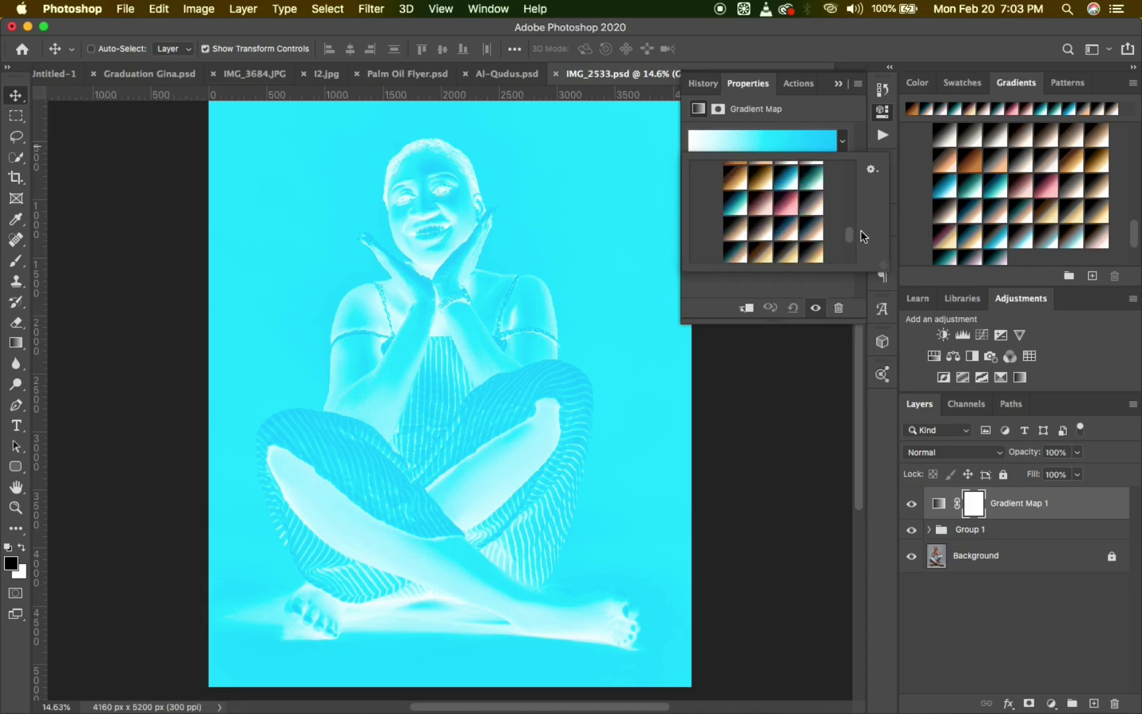
# Reopen the gradient map's preset picker and enlarge it to show the whole Photographic Toning group at once.
pyautogui.click(782, 331)
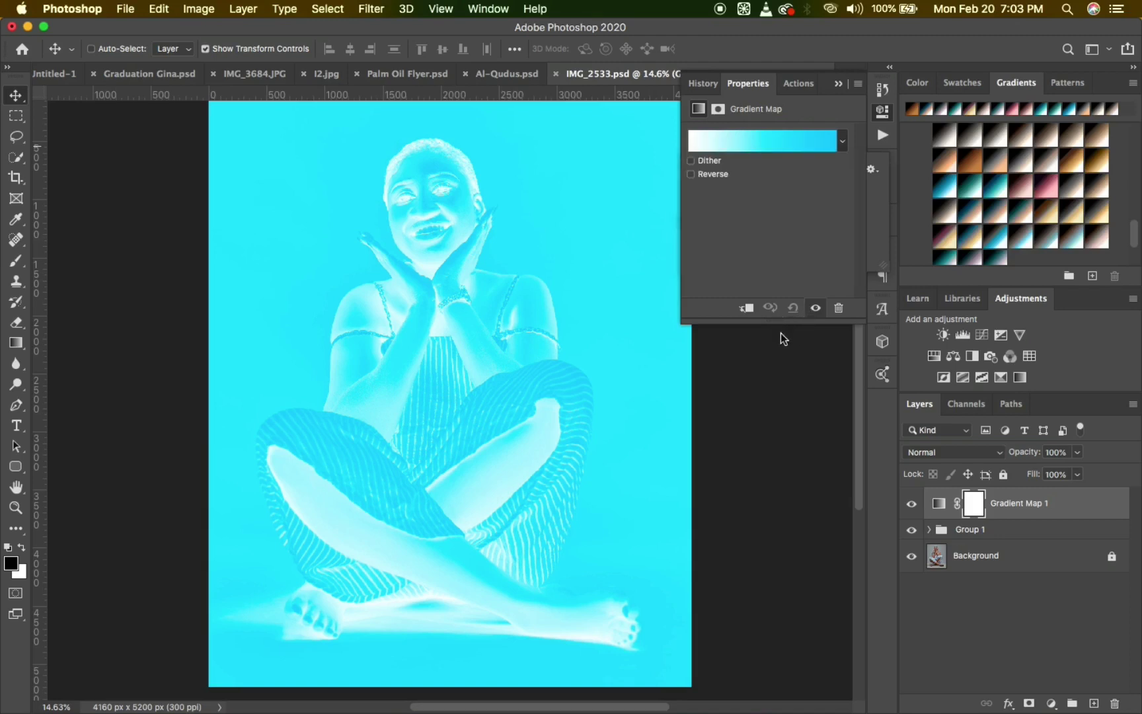
pyautogui.click(843, 144)
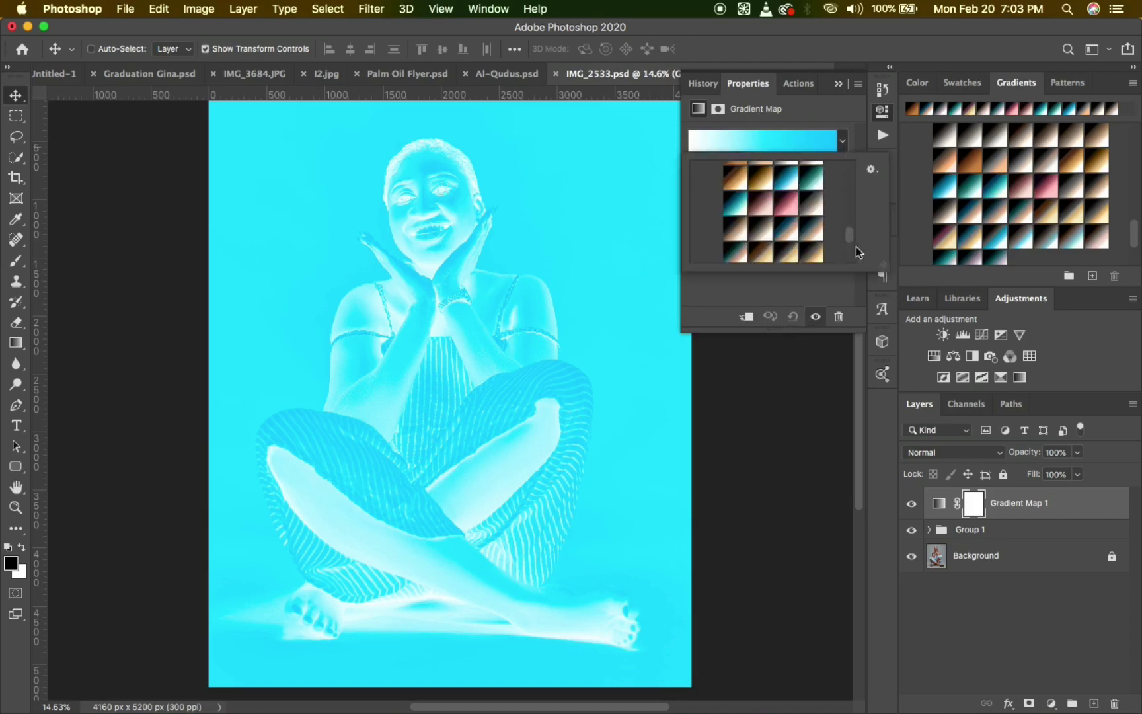
pyautogui.moveTo(886, 267); pyautogui.dragTo(908, 509)
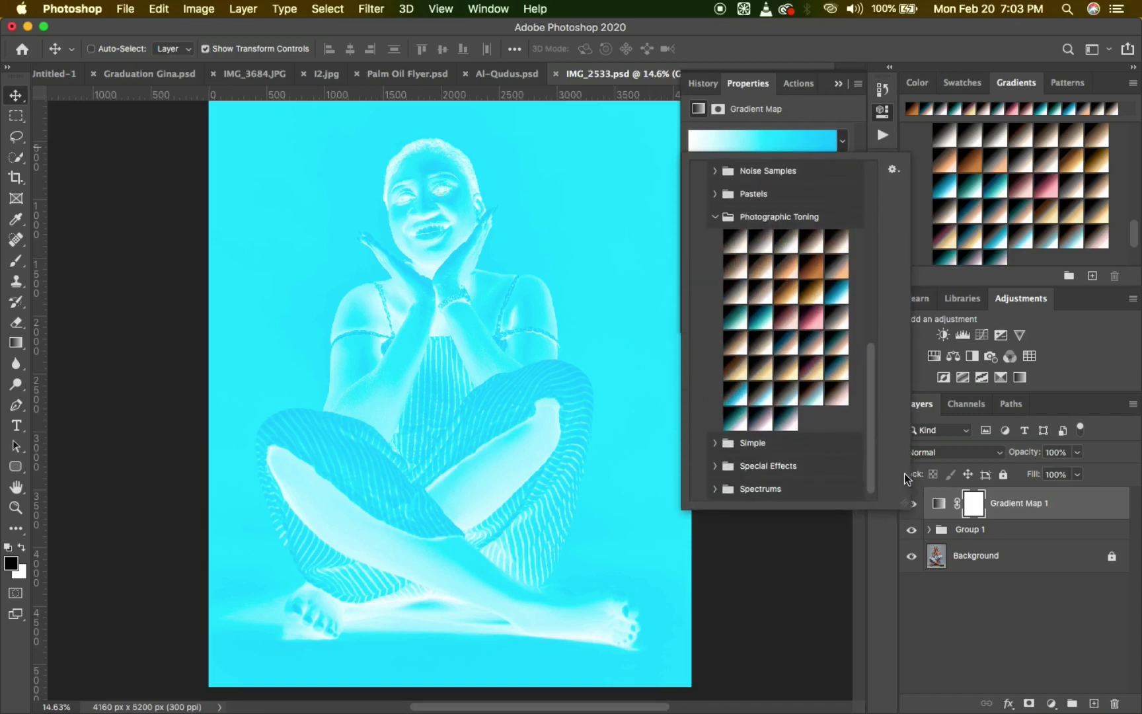
pyautogui.moveTo(871, 377); pyautogui.dragTo(872, 387)
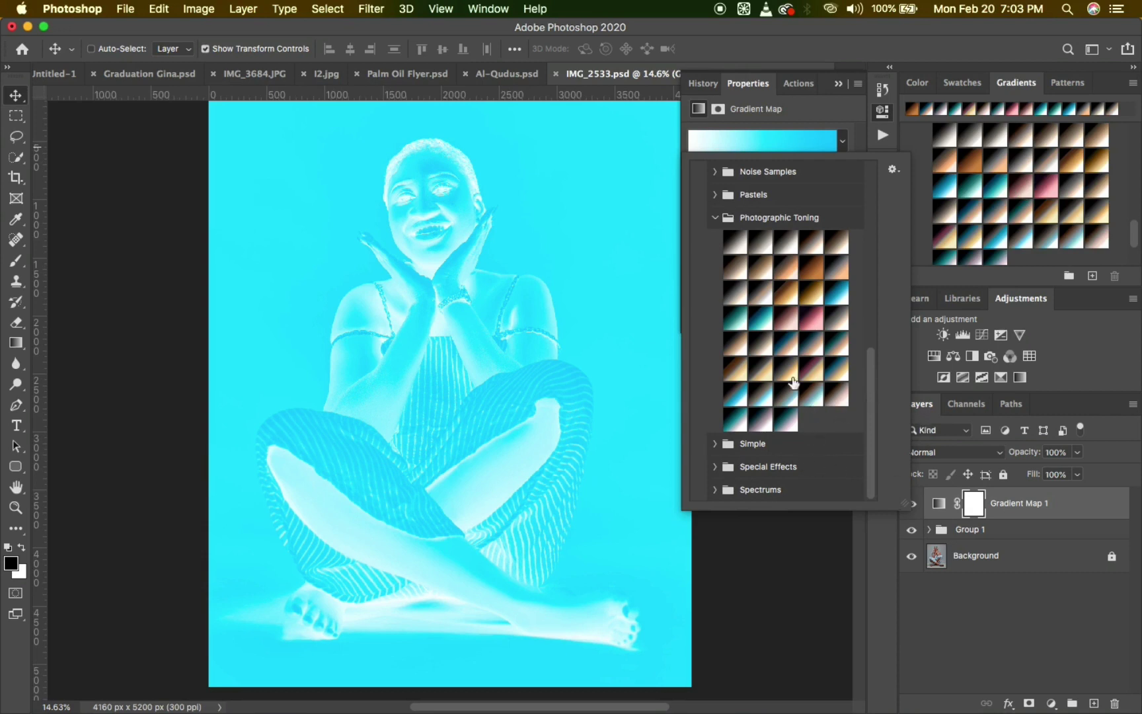
# Try the grey, sepia and copper presets in the first two rows of Photographic Toning on the gradient map.
pyautogui.click(735, 242)
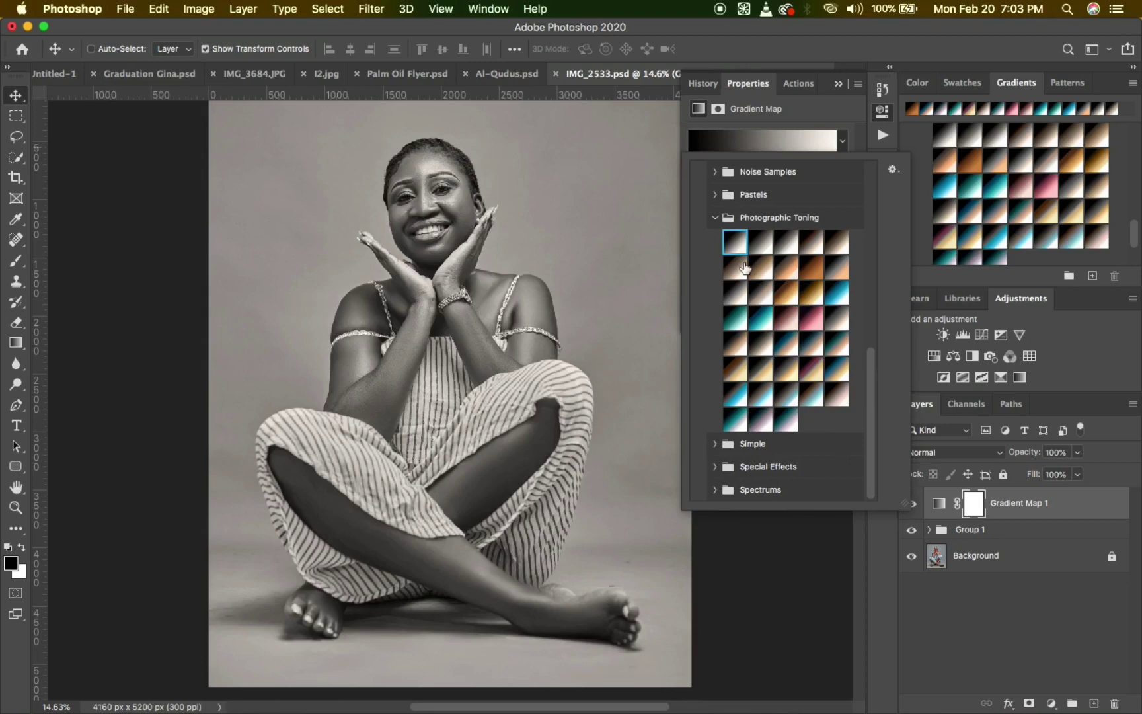
pyautogui.click(761, 246)
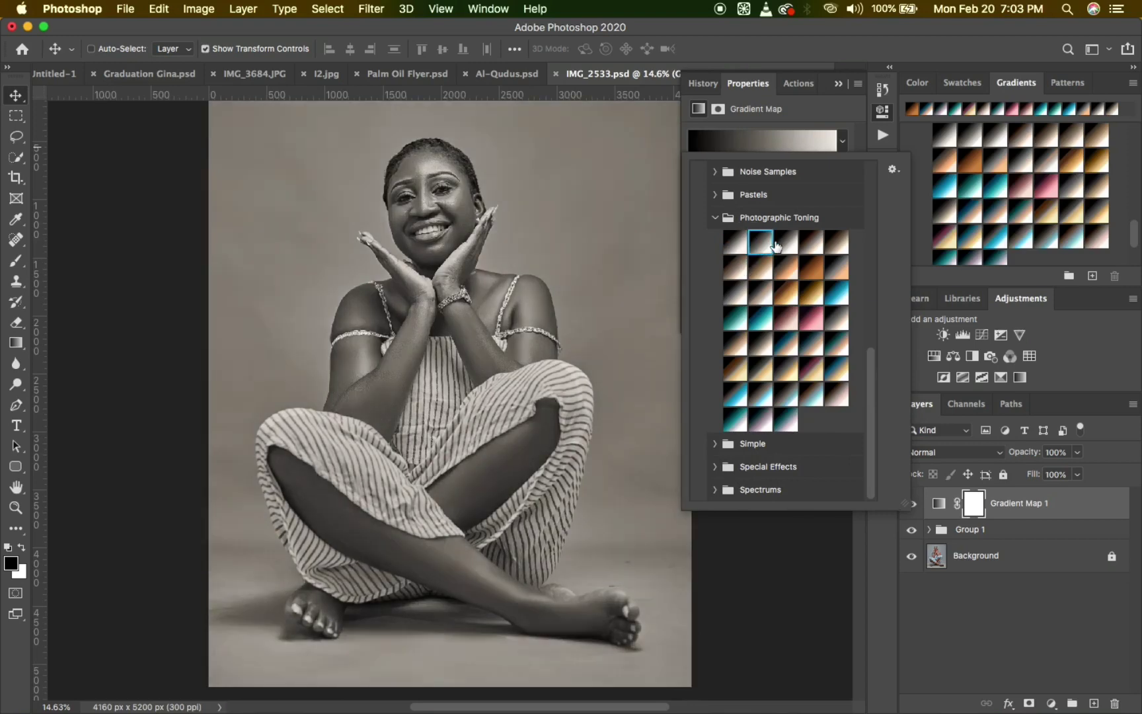
pyautogui.click(786, 246)
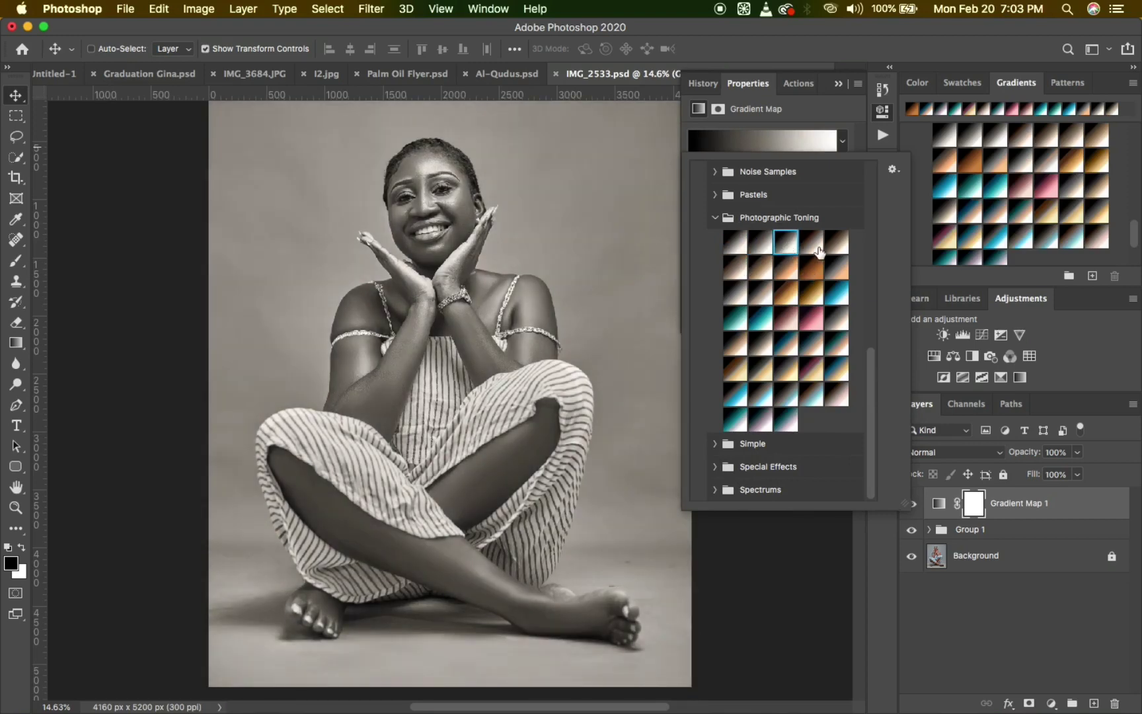
pyautogui.click(819, 252)
pyautogui.click(837, 247)
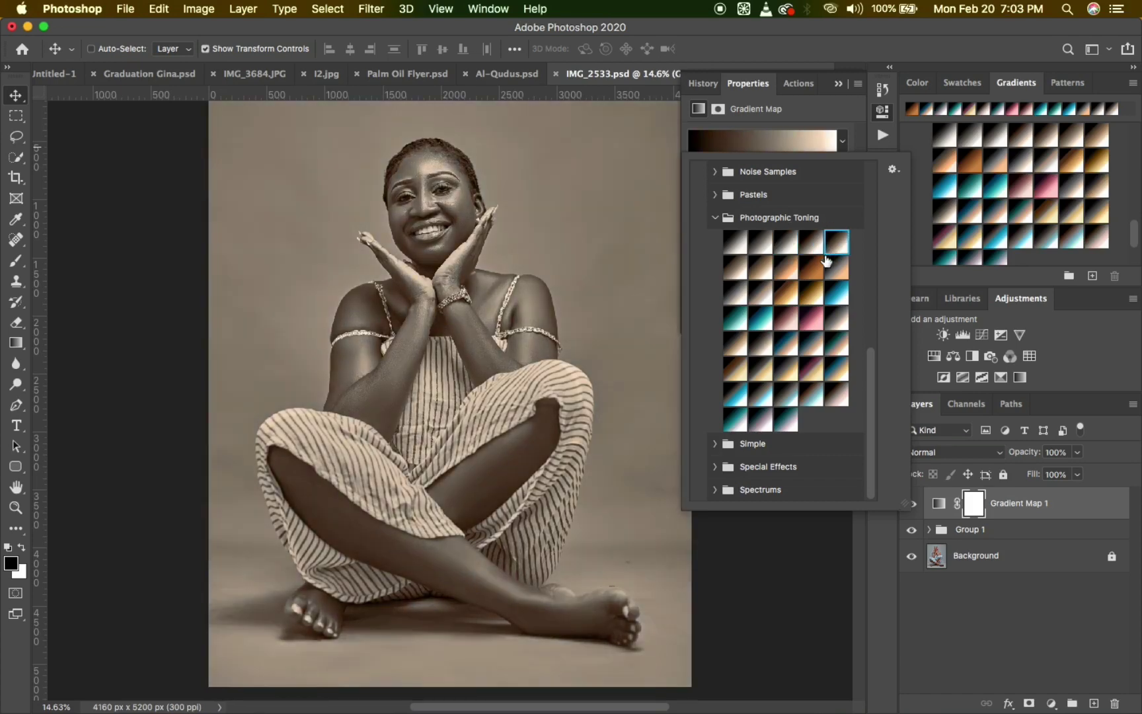
pyautogui.click(737, 270)
pyautogui.click(762, 267)
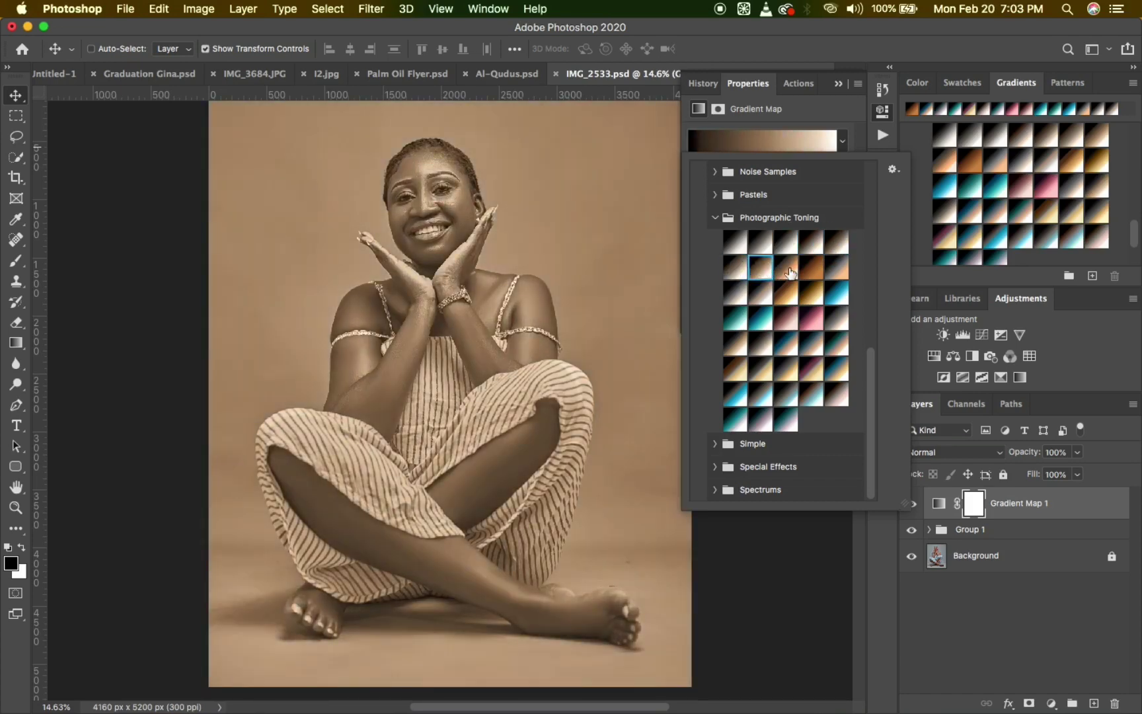
pyautogui.click(787, 268)
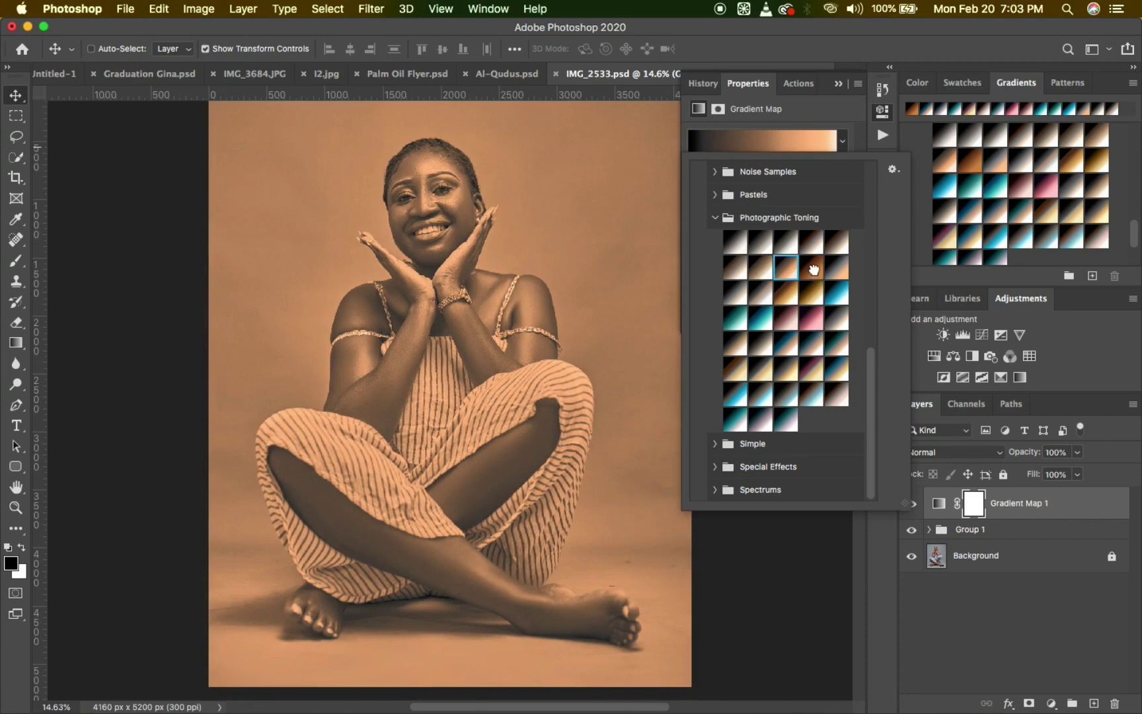
pyautogui.click(813, 268)
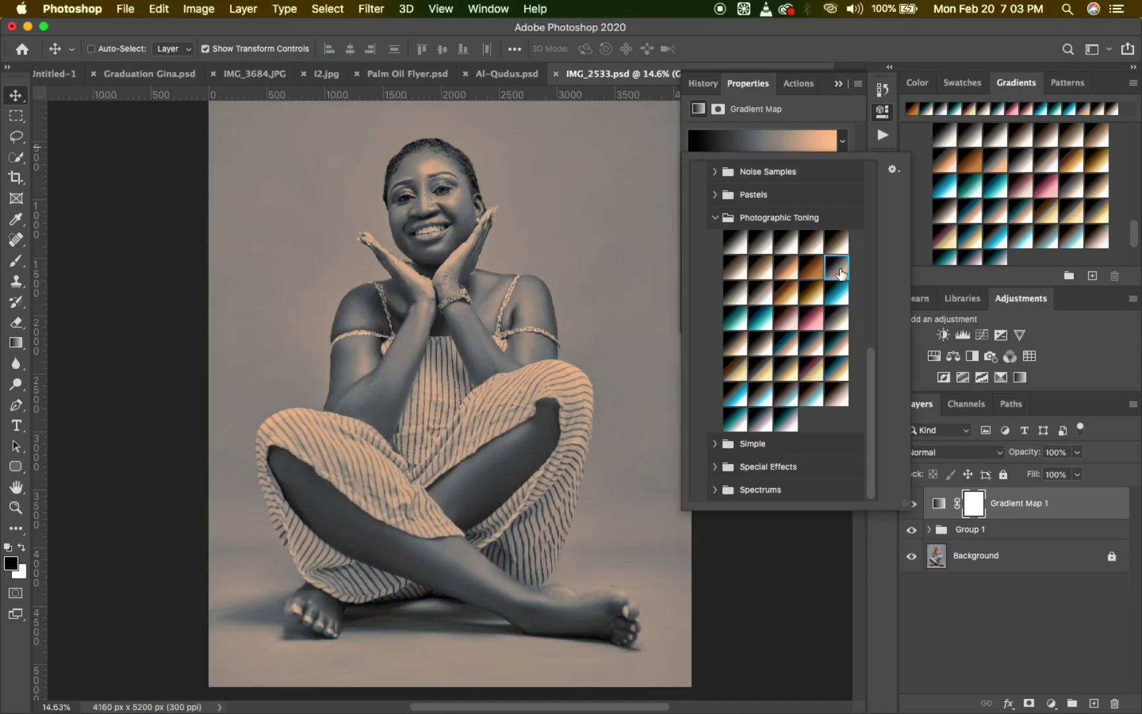
pyautogui.click(838, 269)
# Try the gold, grey, teal and pink presets in the third and fourth rows of Photographic Toning on the portrait.
pyautogui.click(838, 299)
pyautogui.click(810, 296)
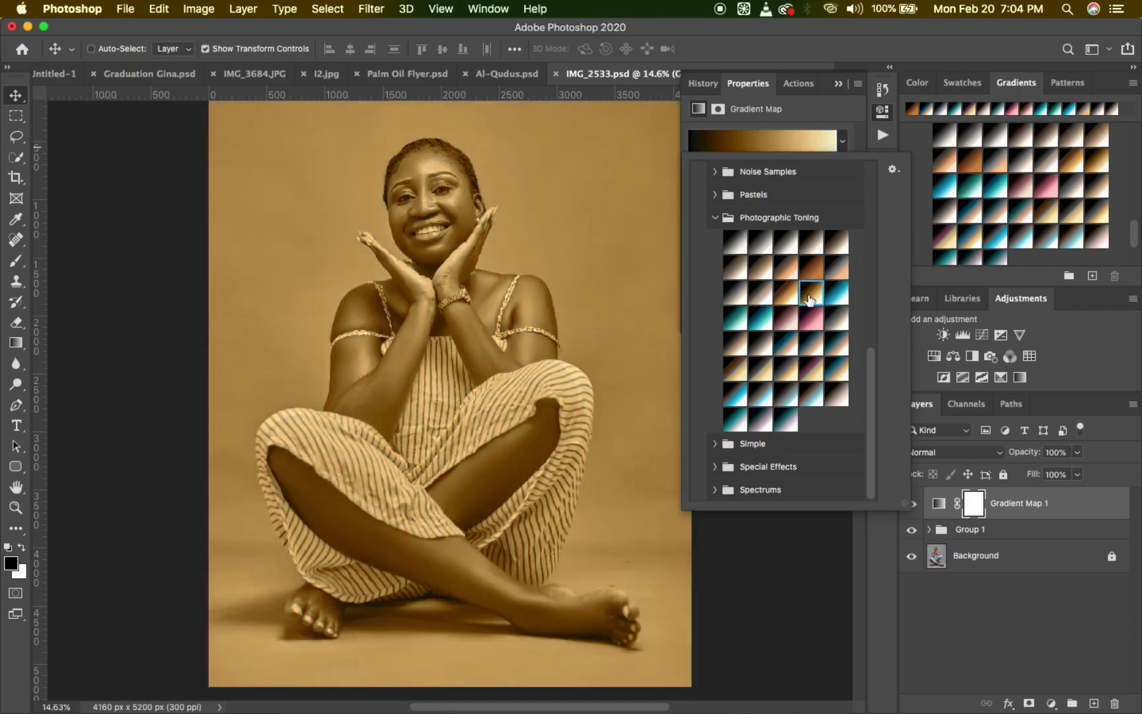
pyautogui.click(785, 294)
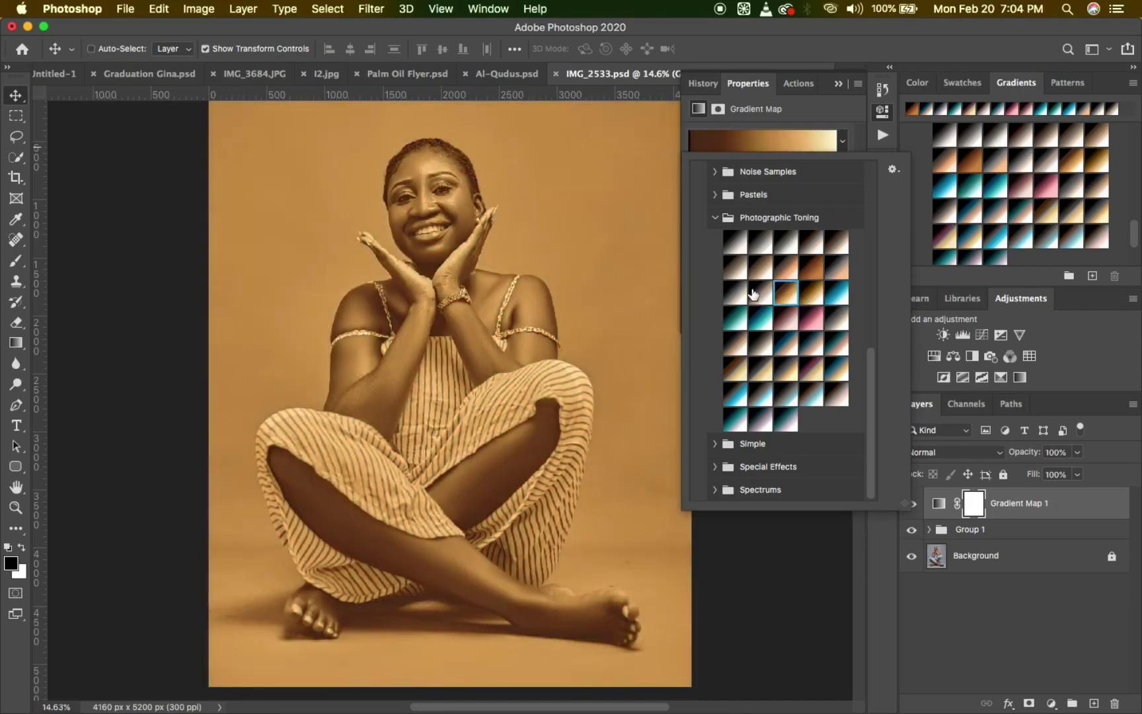
pyautogui.click(732, 293)
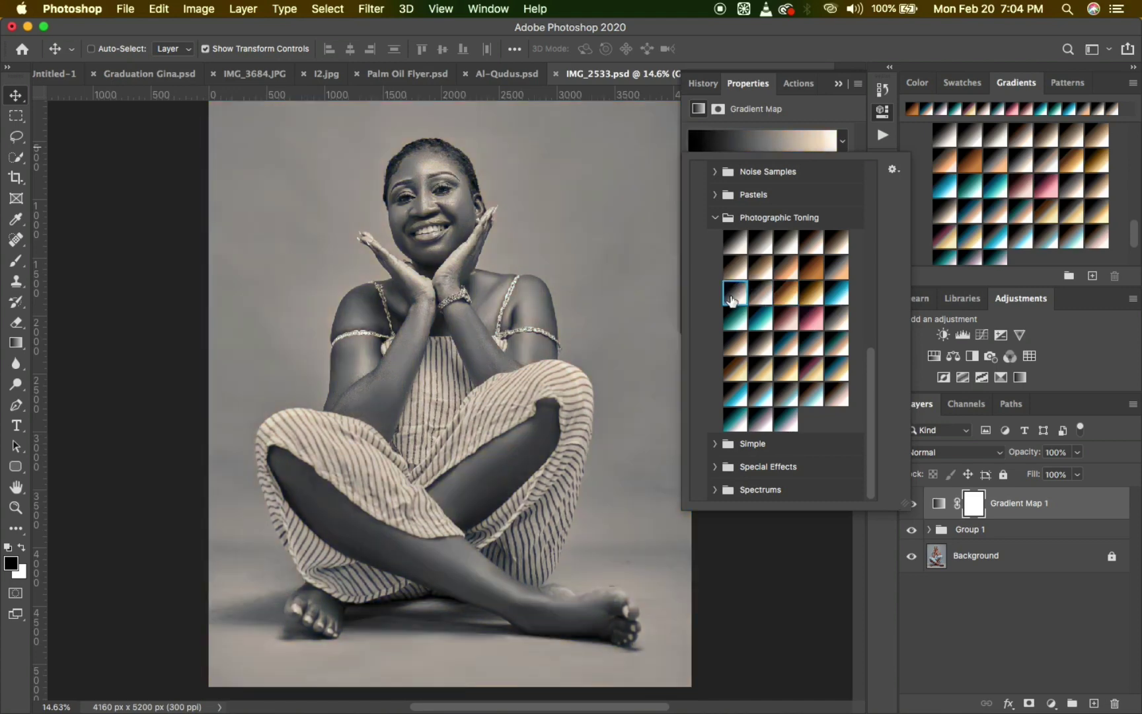
pyautogui.click(735, 324)
pyautogui.click(760, 320)
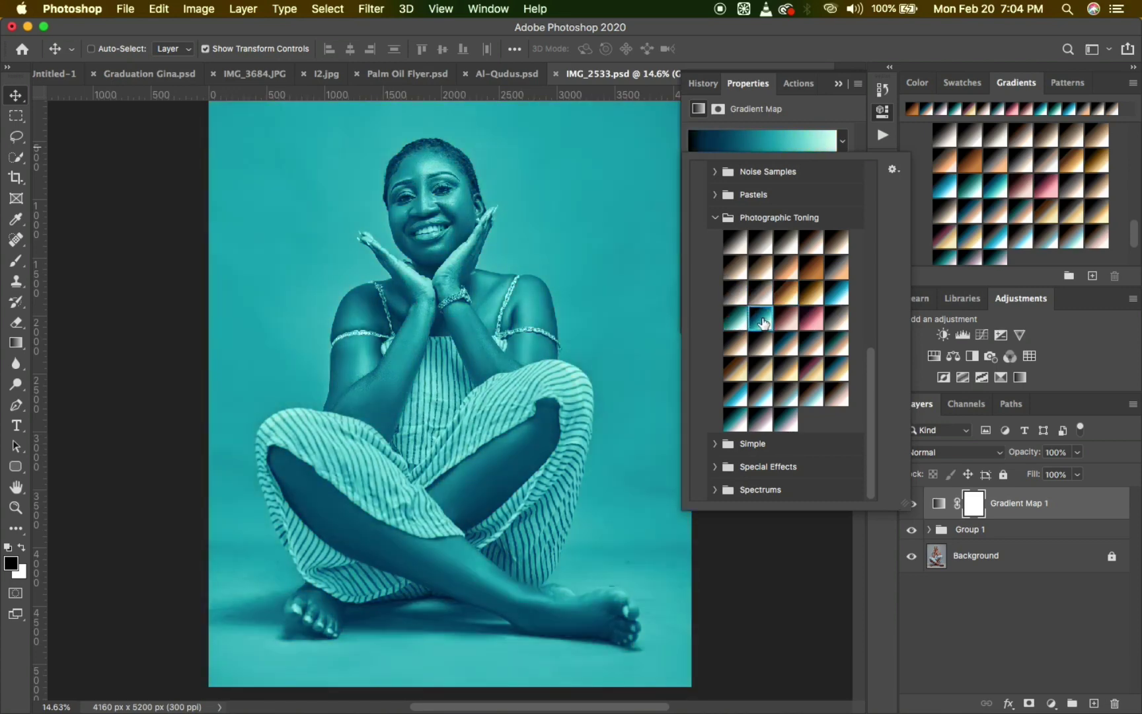
pyautogui.click(787, 321)
pyautogui.click(812, 322)
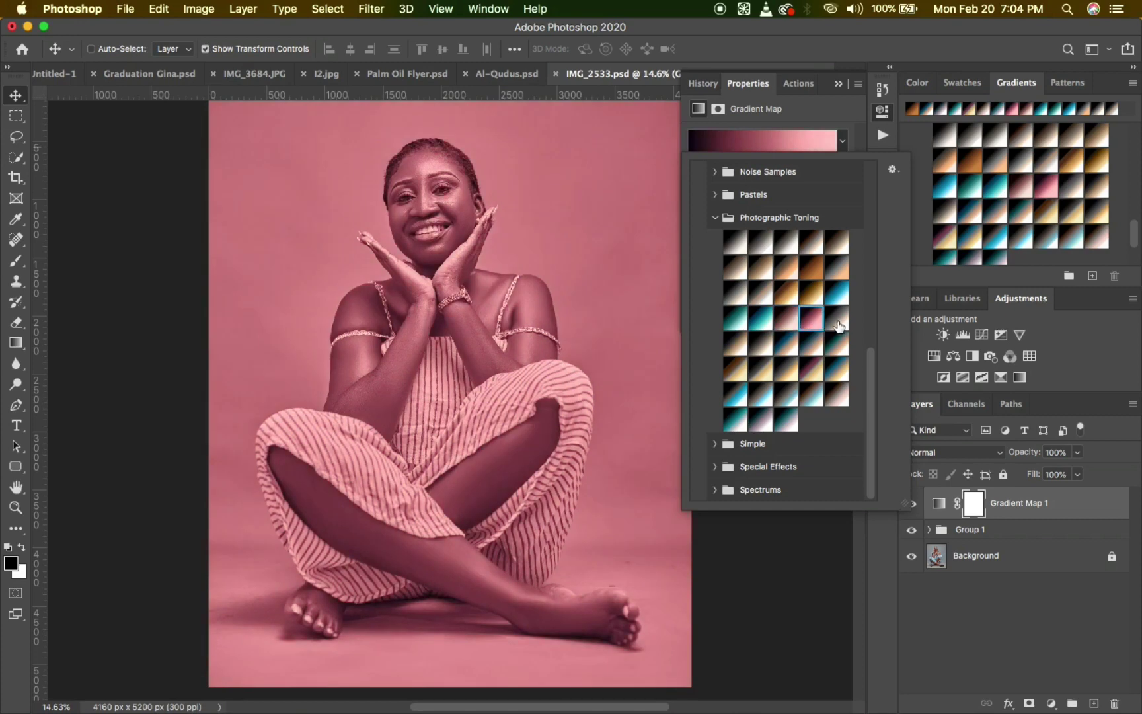
pyautogui.click(836, 325)
# Try the teal, sepia, gold, purple and blue presets in the fifth and sixth rows of Photographic Toning on the portrait.
pyautogui.click(836, 343)
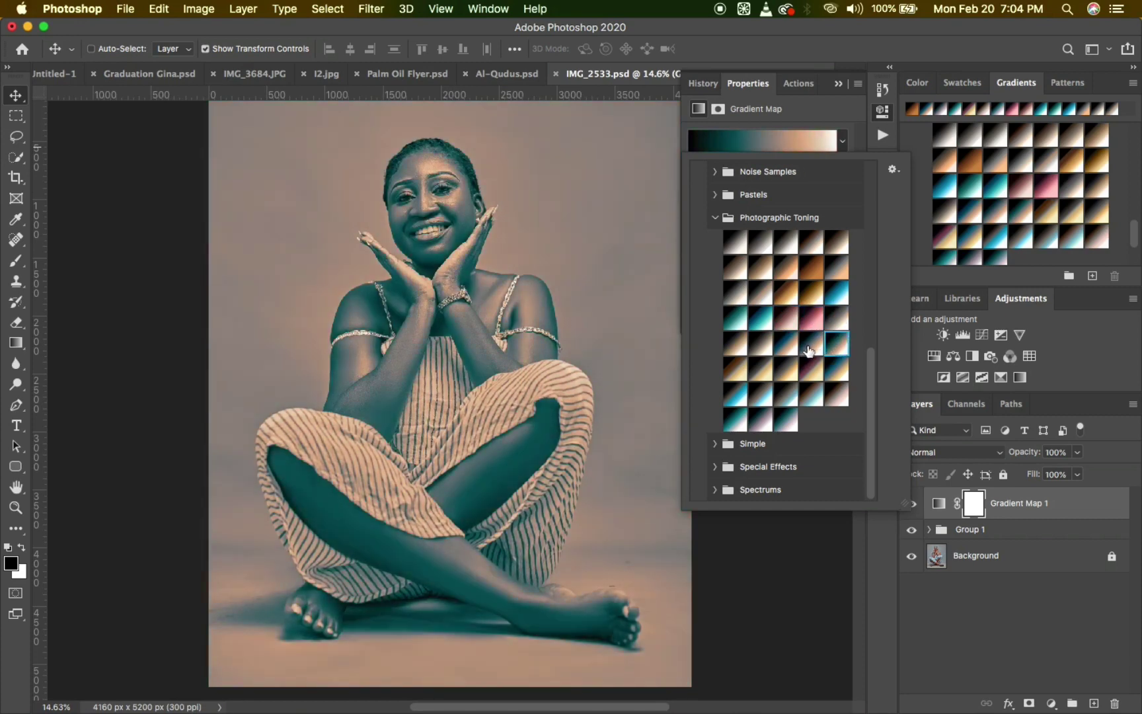
pyautogui.click(809, 346)
pyautogui.click(787, 345)
pyautogui.click(760, 344)
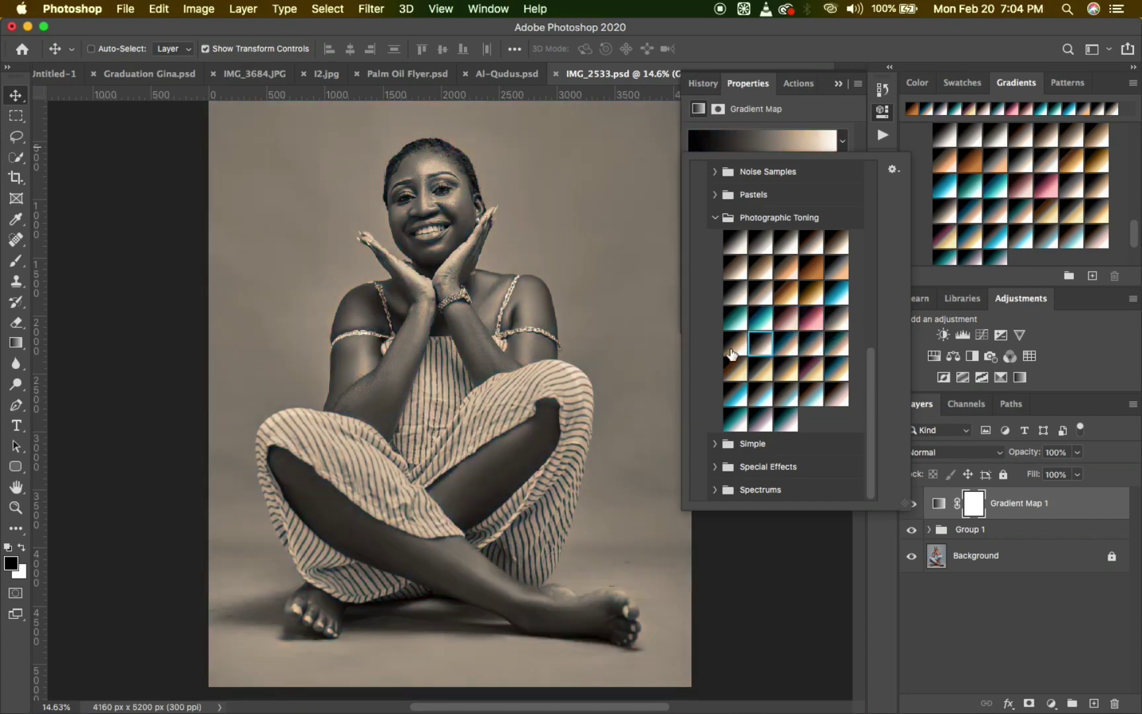
pyautogui.click(735, 347)
pyautogui.click(735, 368)
pyautogui.click(760, 371)
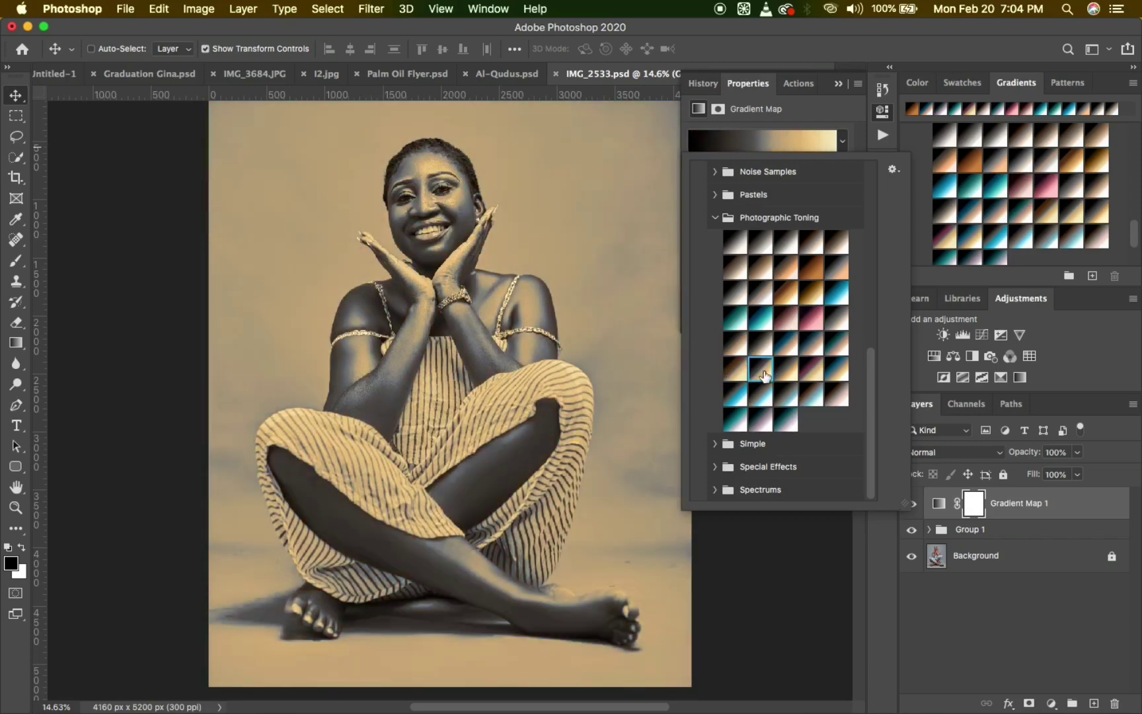
pyautogui.click(785, 373)
pyautogui.click(813, 373)
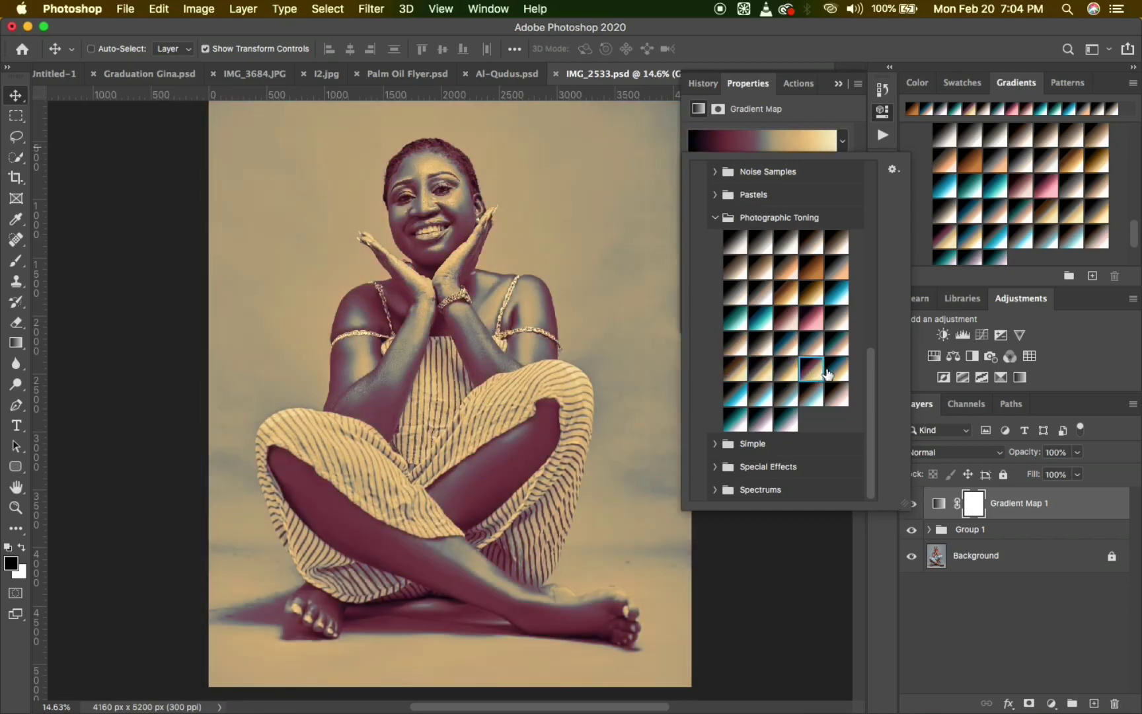
pyautogui.click(837, 371)
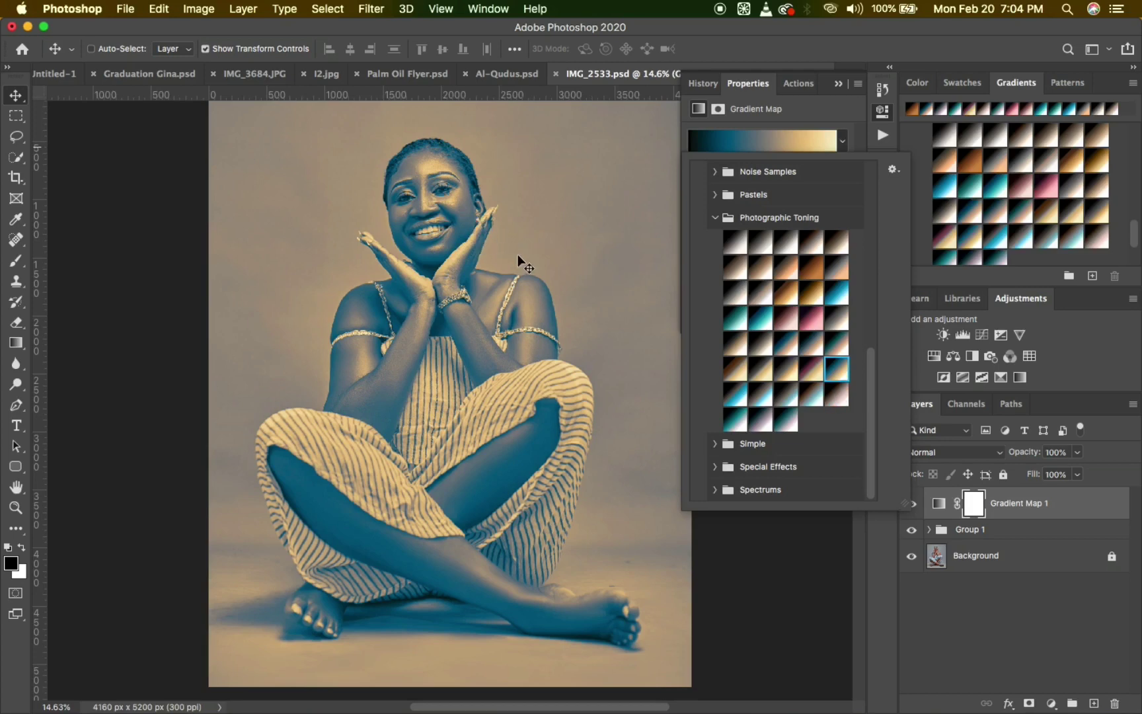
# Try the pale pink, light blue and teal presets in the last two rows of Photographic Toning on the gradient map.
pyautogui.click(829, 396)
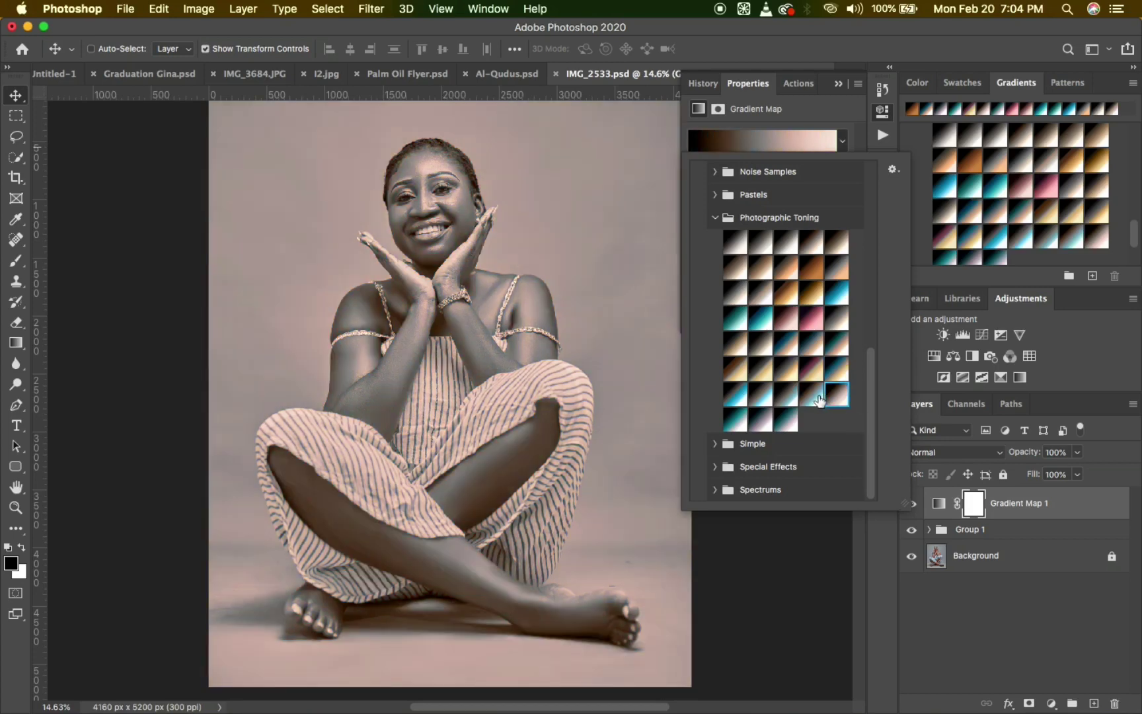
pyautogui.click(813, 399)
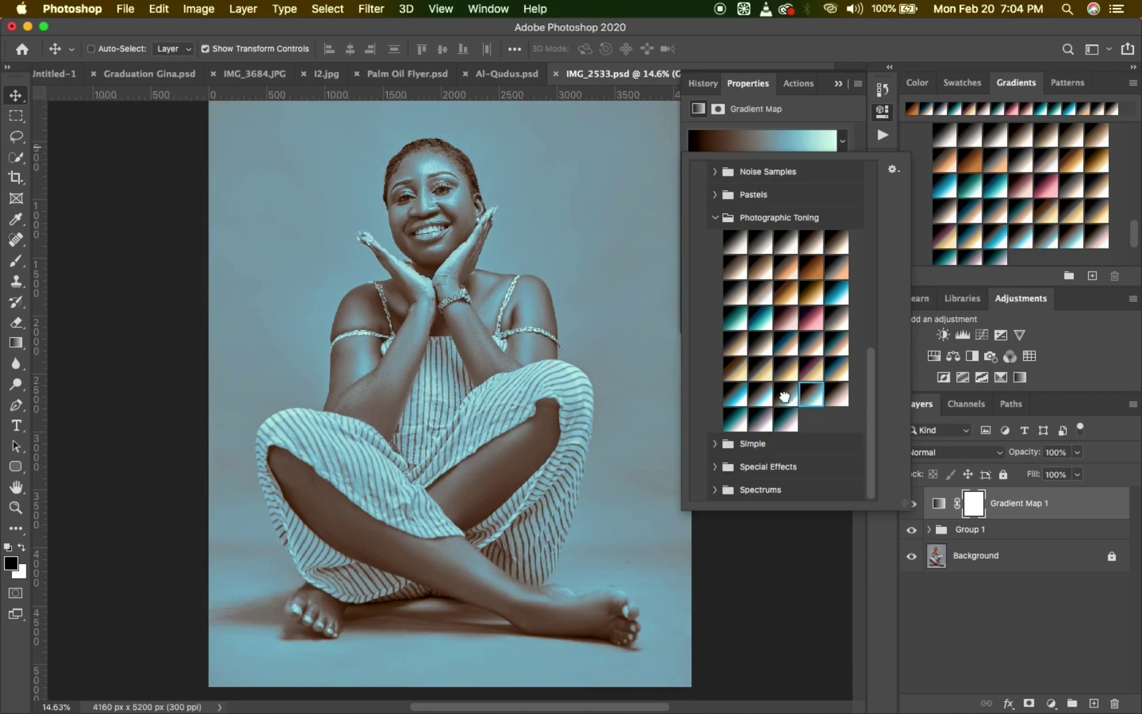
pyautogui.click(787, 396)
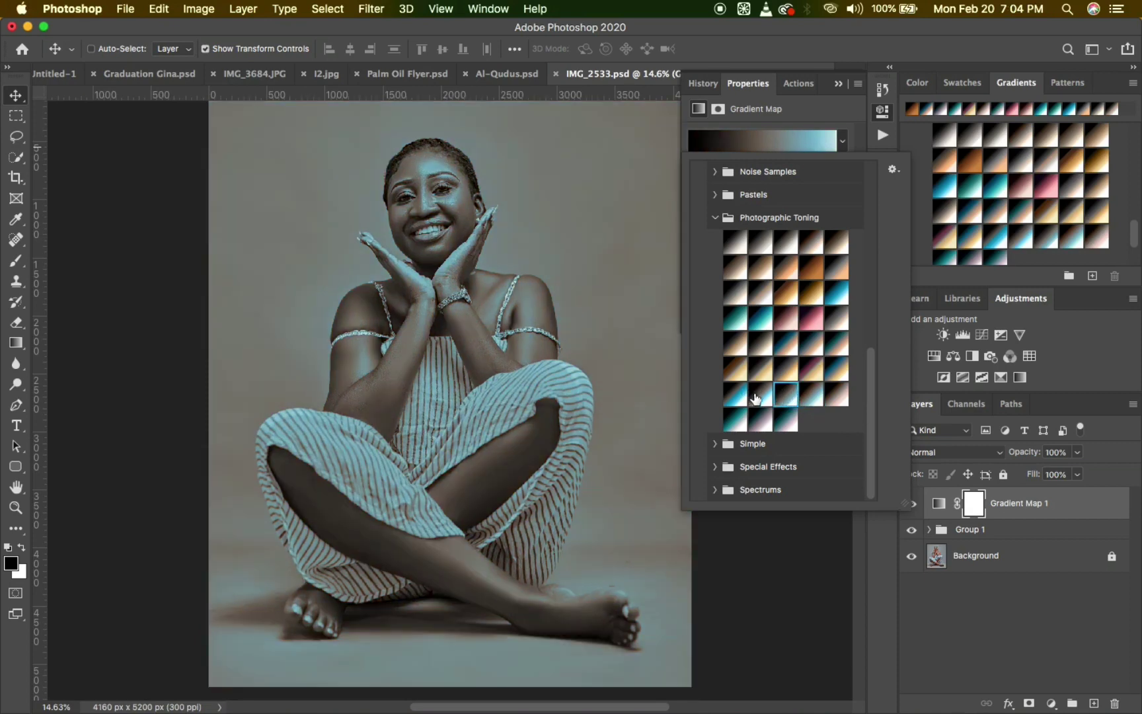
pyautogui.click(755, 397)
pyautogui.click(733, 422)
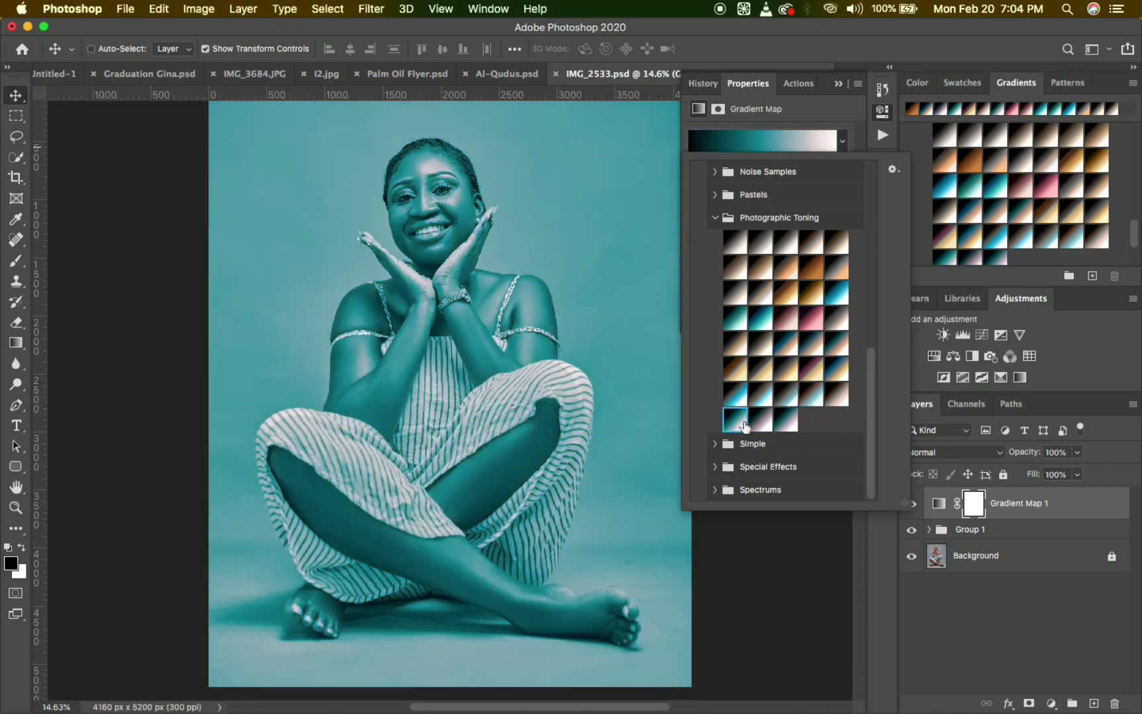
pyautogui.click(763, 423)
pyautogui.click(787, 423)
# Apply the Sepia Antique preset from Photographic Toning to the gradient map and close the preset picker.
pyautogui.click(810, 269)
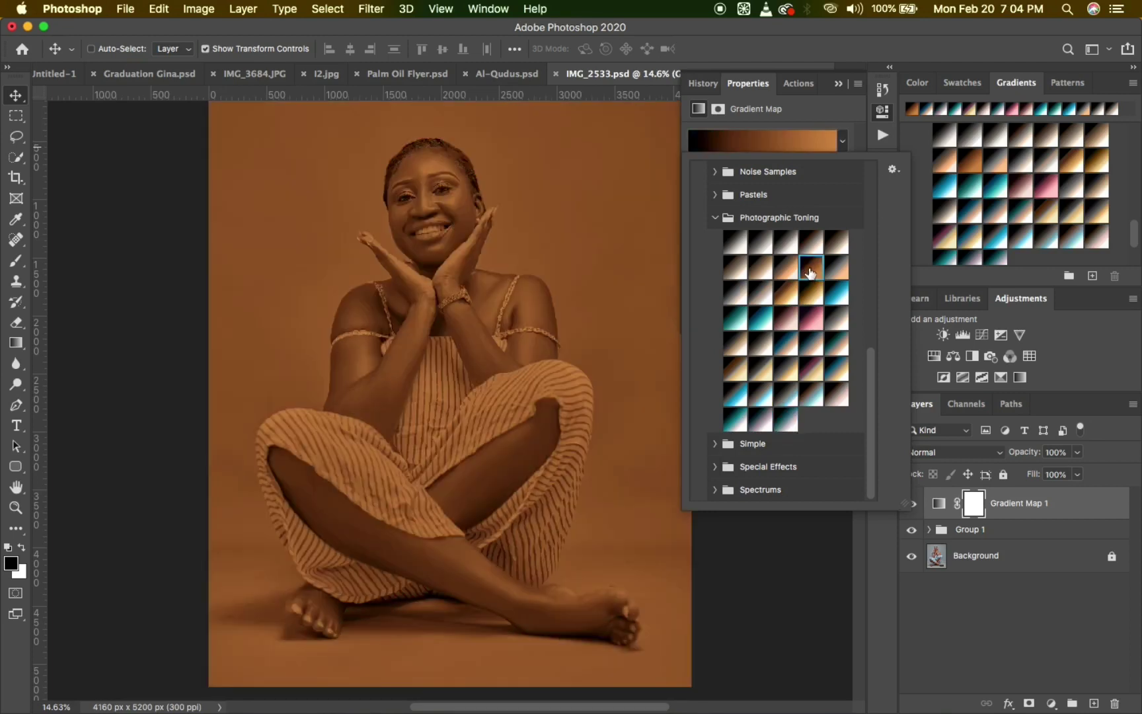
pyautogui.click(815, 142)
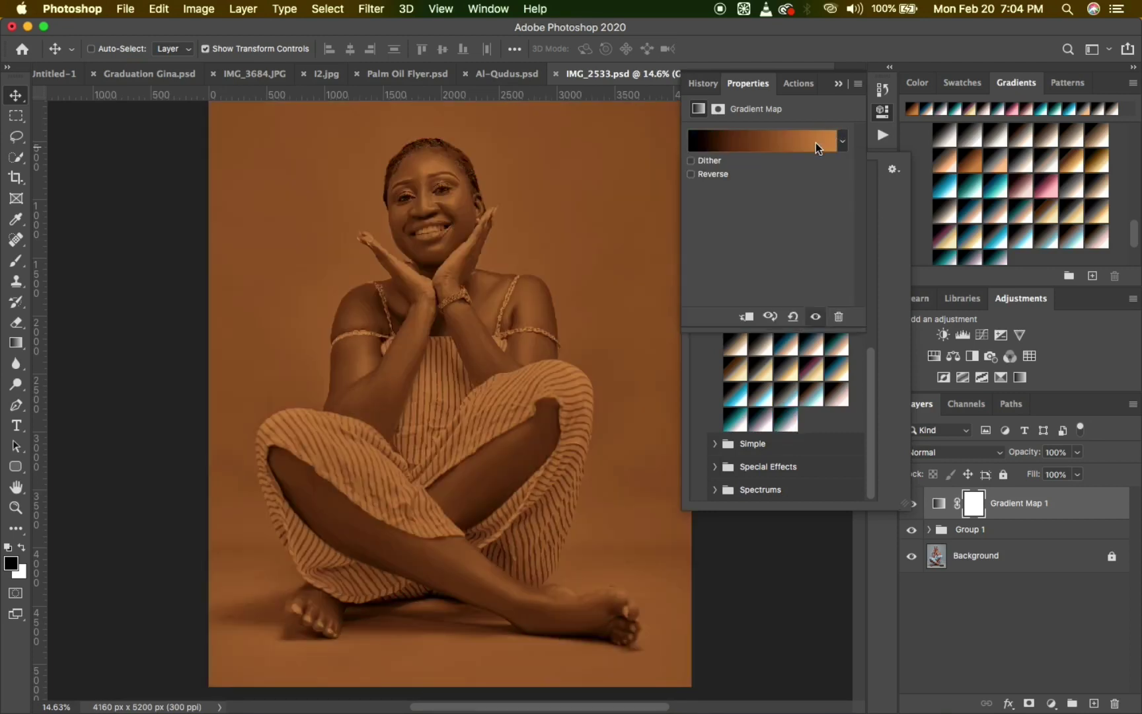
# Try recoloring the gradient's middle brown stop to white and to 84400a in the Gradient Editor, then cancel the edits.
pyautogui.click(779, 142)
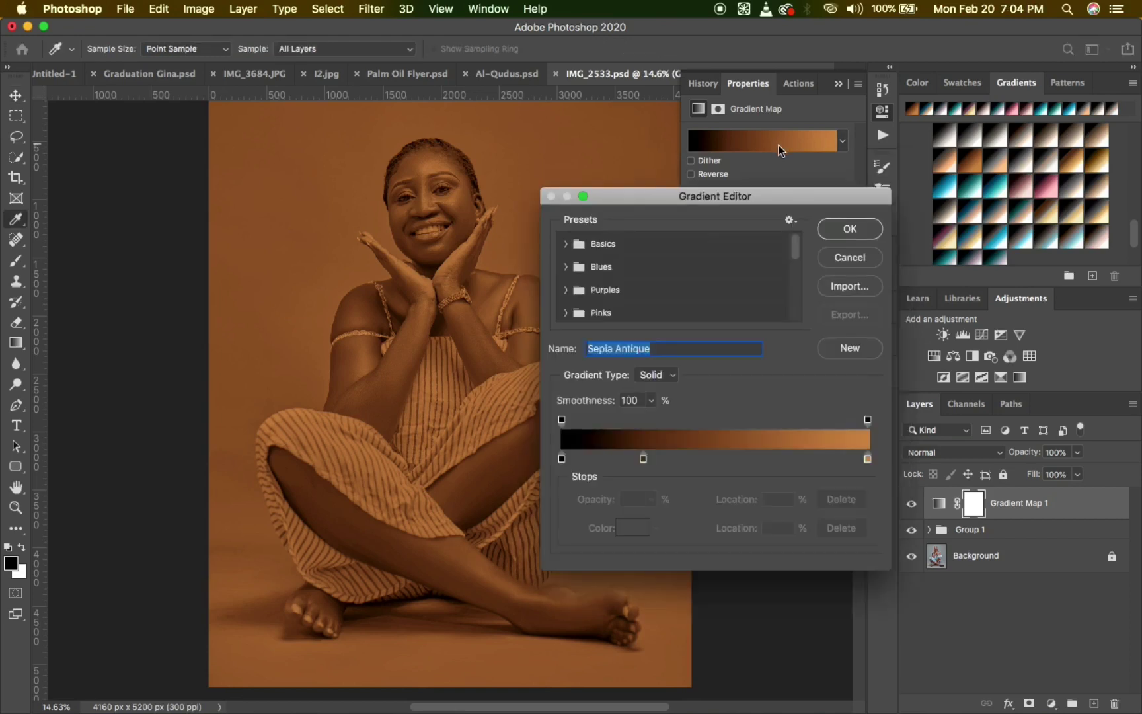
pyautogui.click(643, 458)
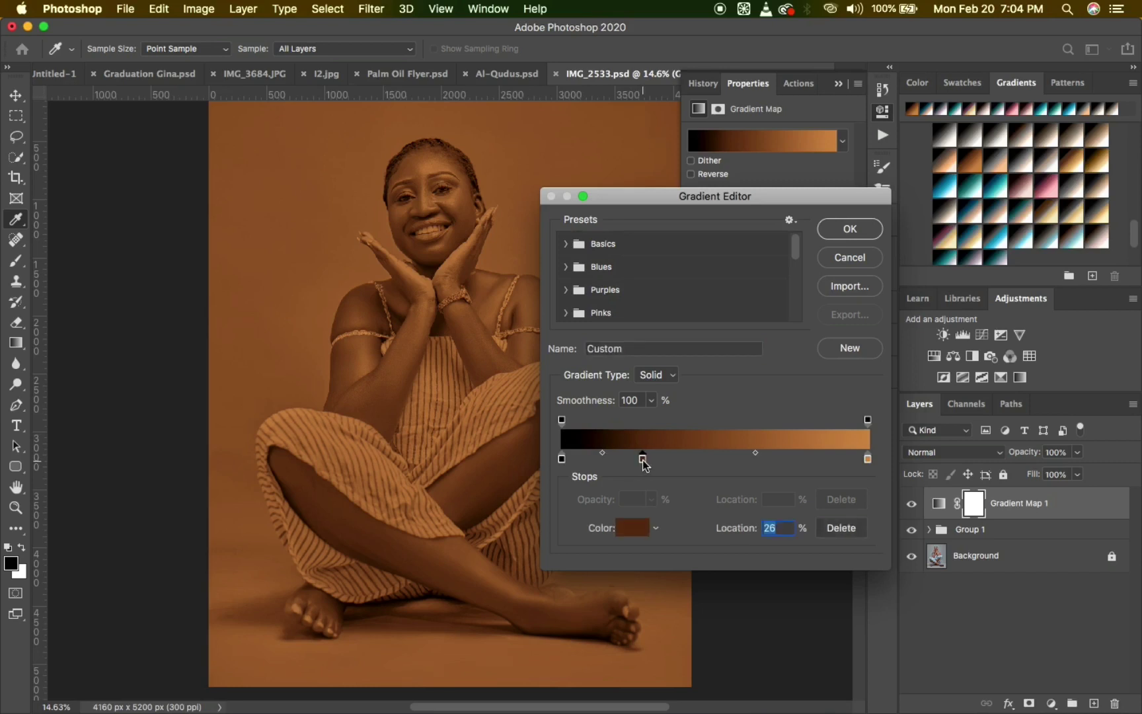
pyautogui.doubleClick(642, 459)
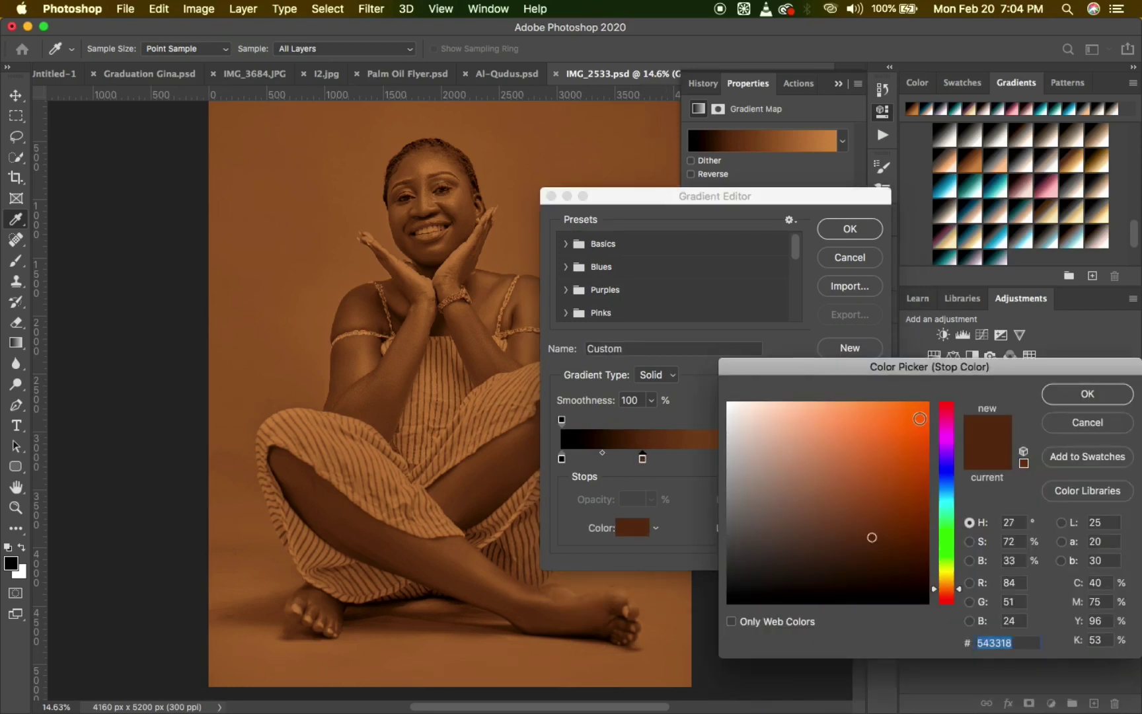
pyautogui.moveTo(919, 419)
pyautogui.mouseDown()
pyautogui.moveTo(815, 422)
pyautogui.moveTo(727, 402)
pyautogui.mouseUp()
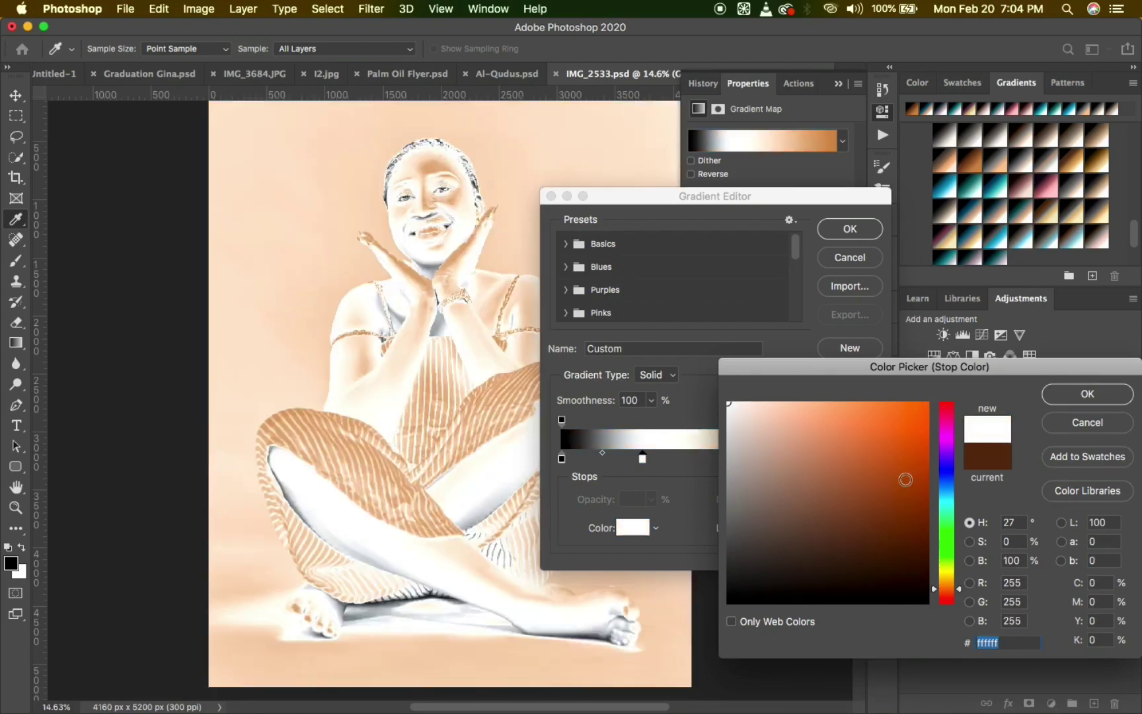
pyautogui.click(914, 499)
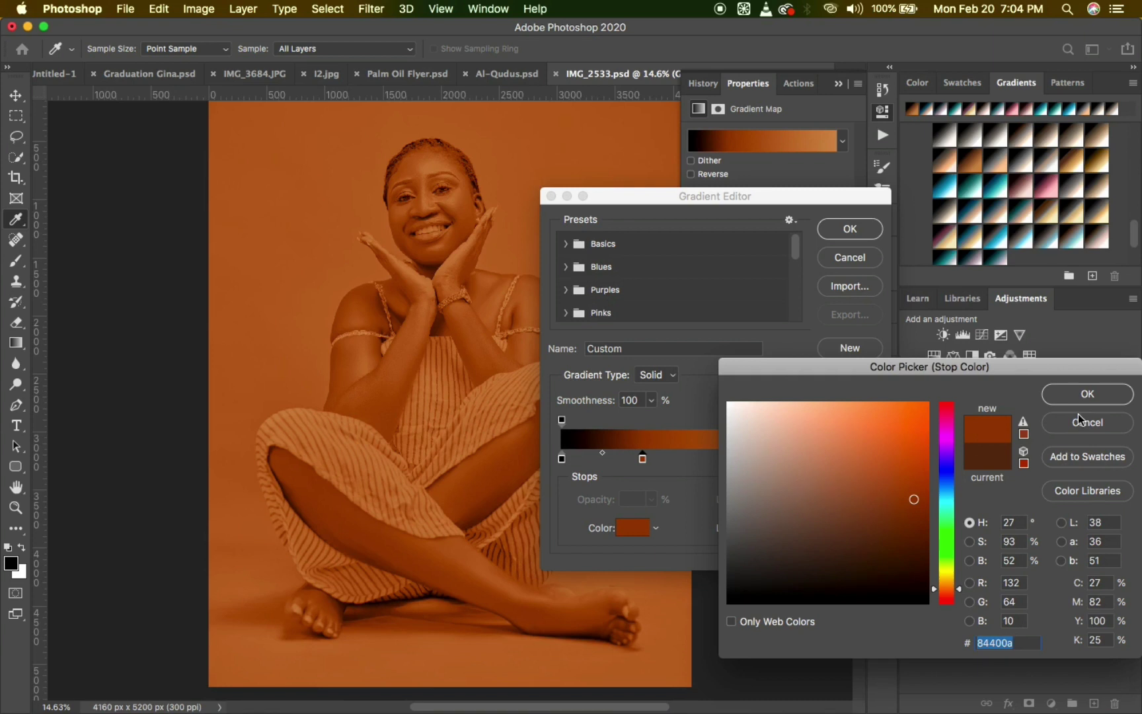
pyautogui.click(1078, 414)
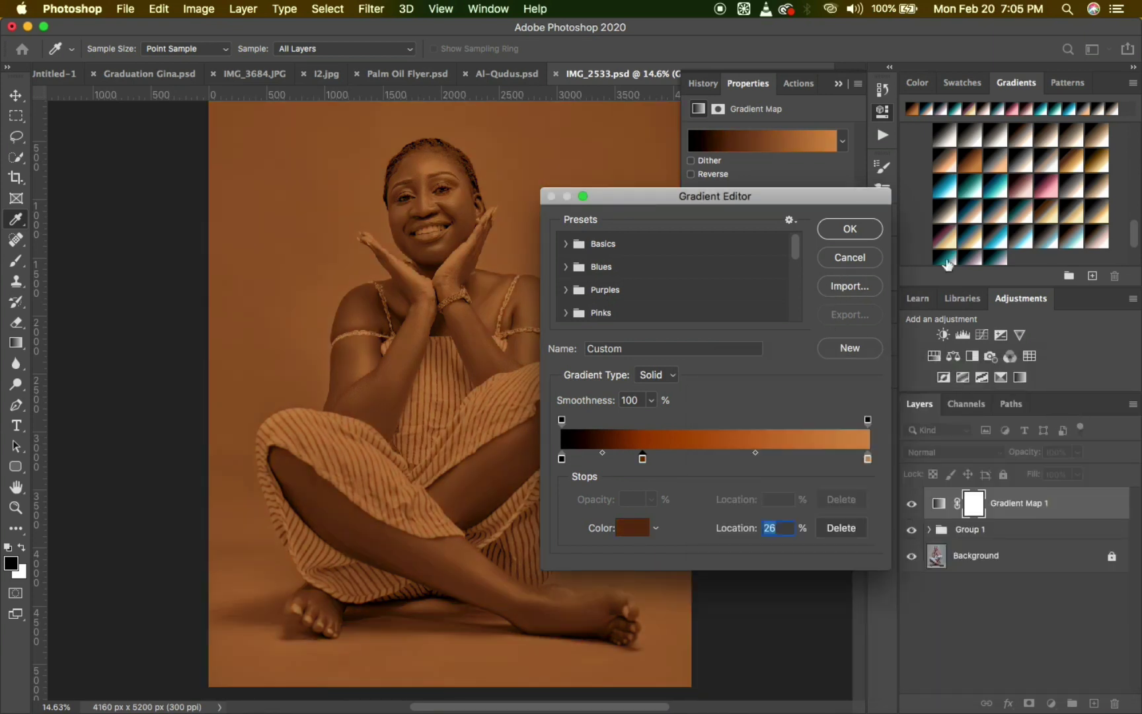
pyautogui.click(861, 263)
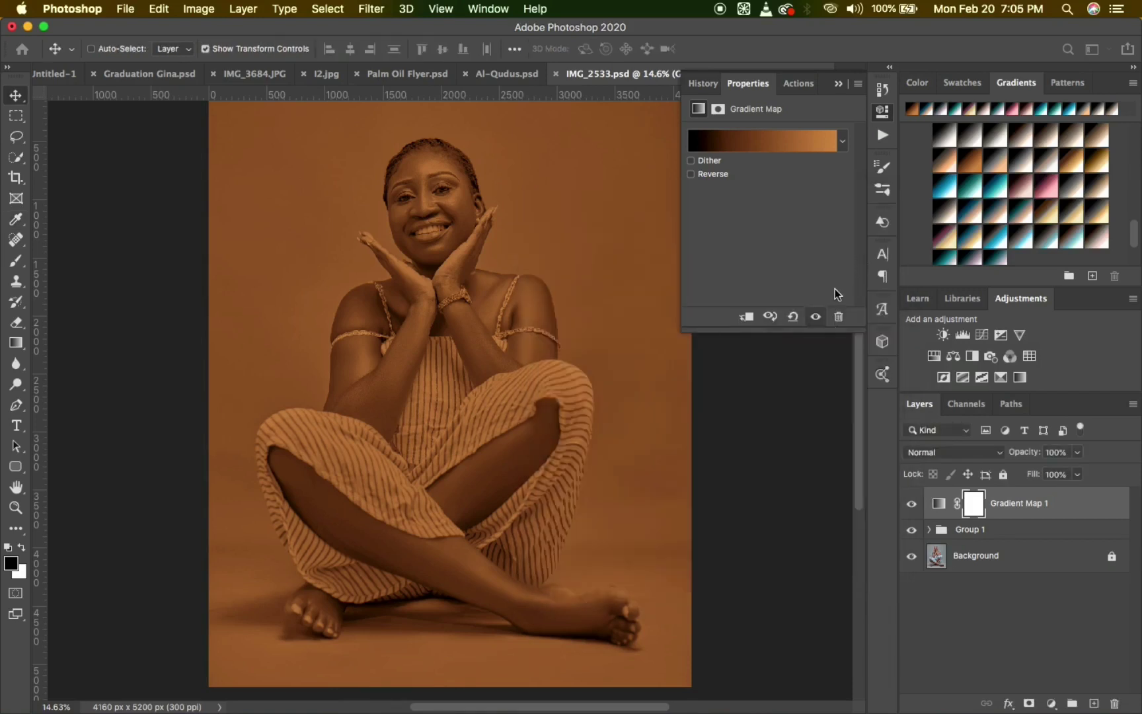
# Set the Gradient Map 1 layer to Soft Light blending at 20% opacity.
pyautogui.click(970, 456)
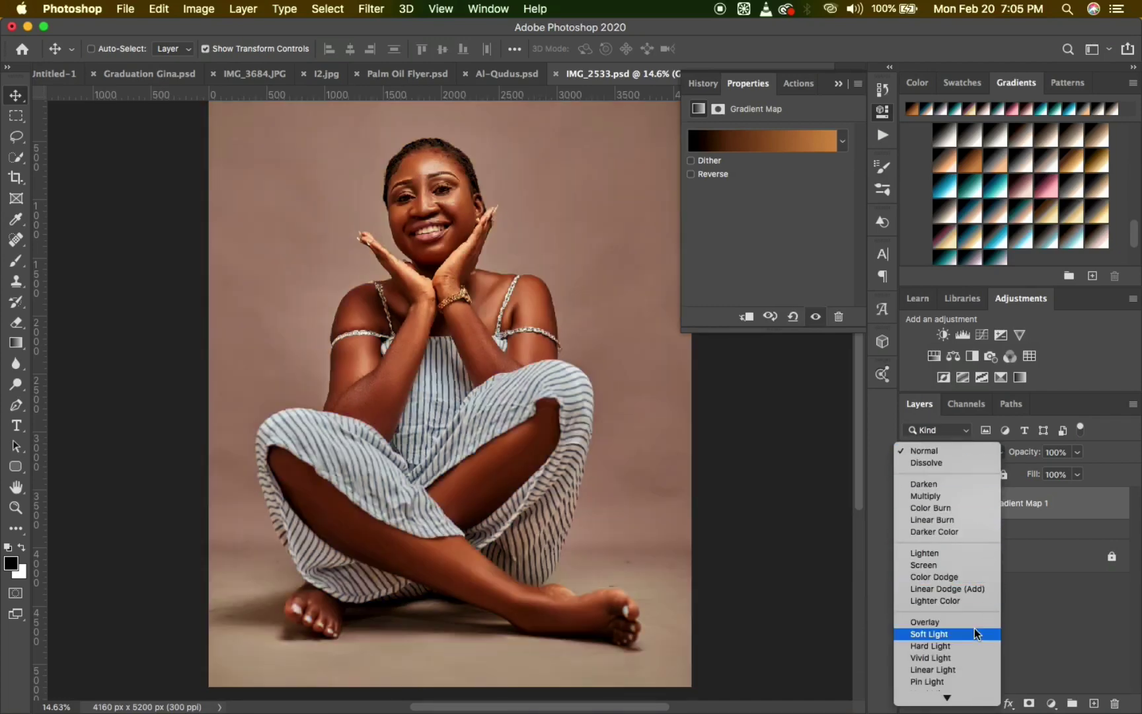
pyautogui.click(975, 633)
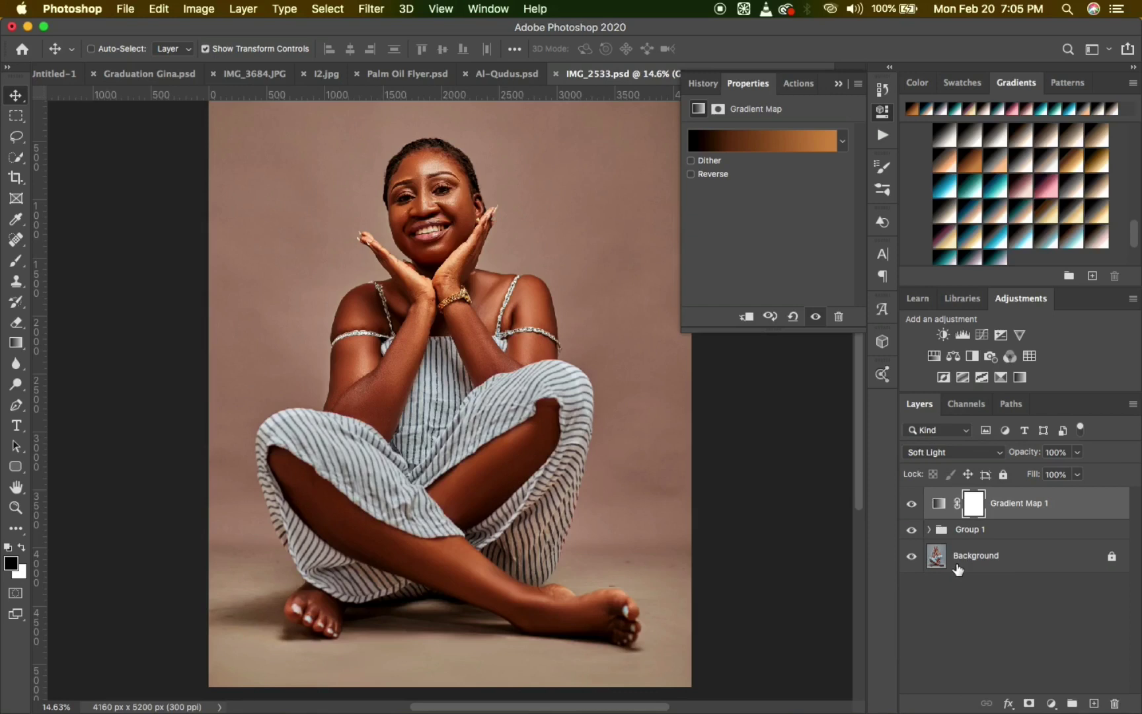
pyautogui.click(1077, 455)
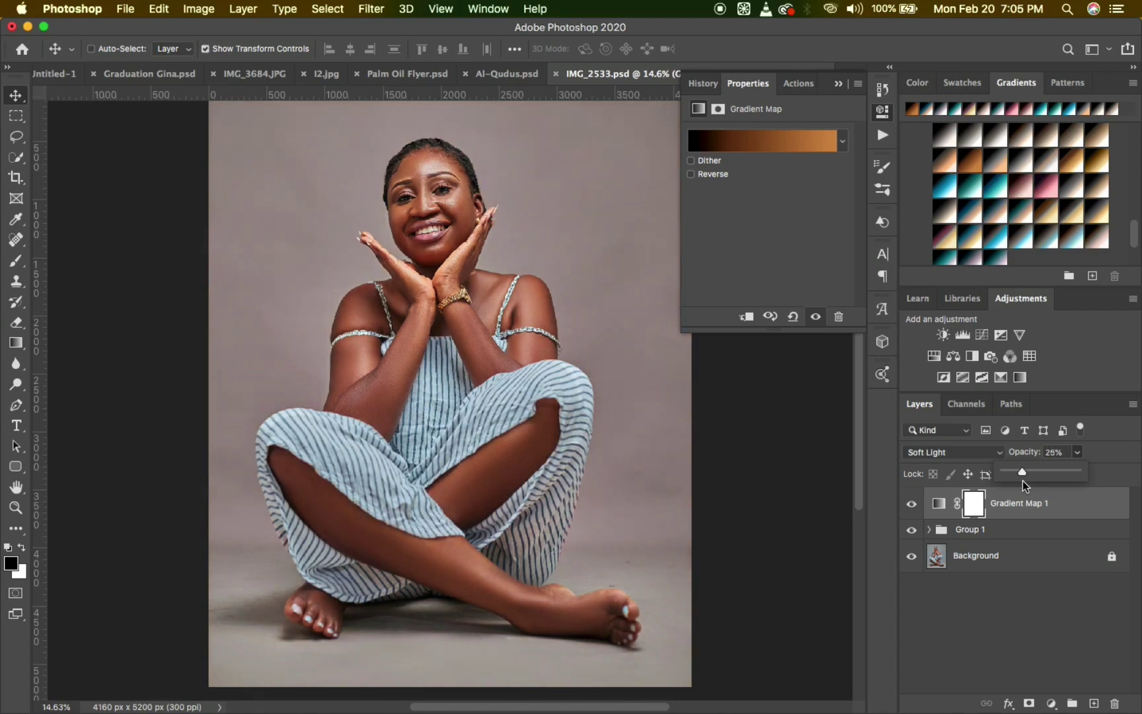
pyautogui.moveTo(1022, 481); pyautogui.dragTo(1017, 481)
# Compare the portrait with Gradient Map 1 hidden and shown to examine the soft sepia toning.
pyautogui.click(912, 504)
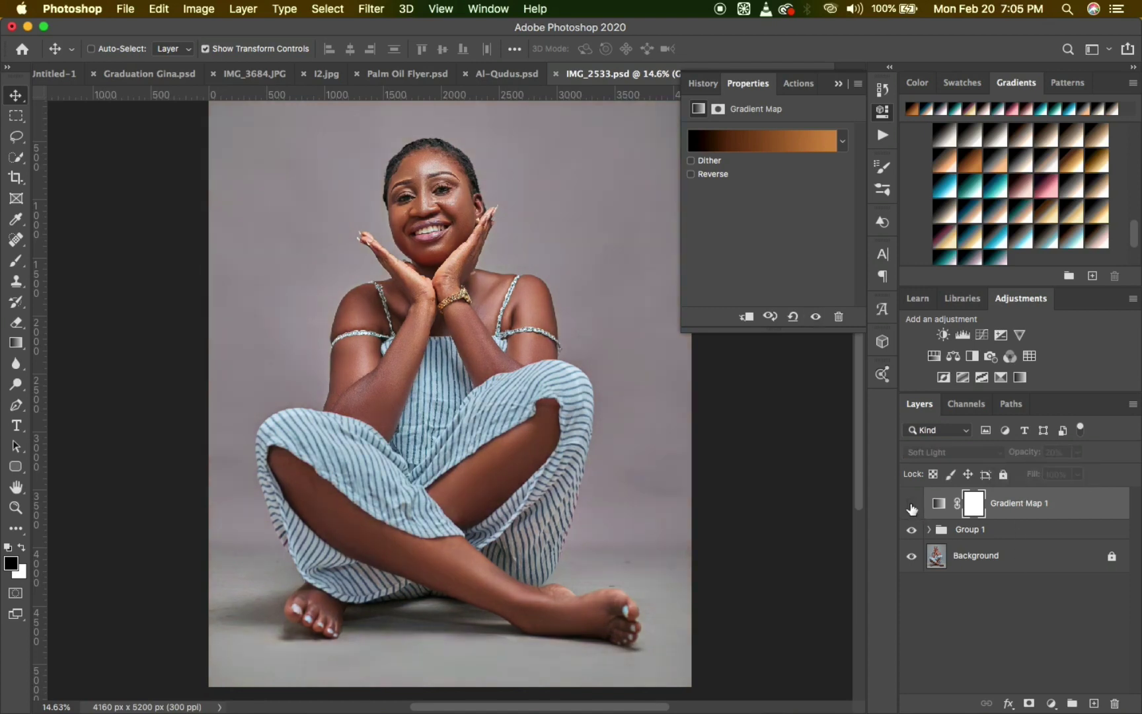
pyautogui.click(911, 506)
pyautogui.click(912, 505)
pyautogui.click(911, 505)
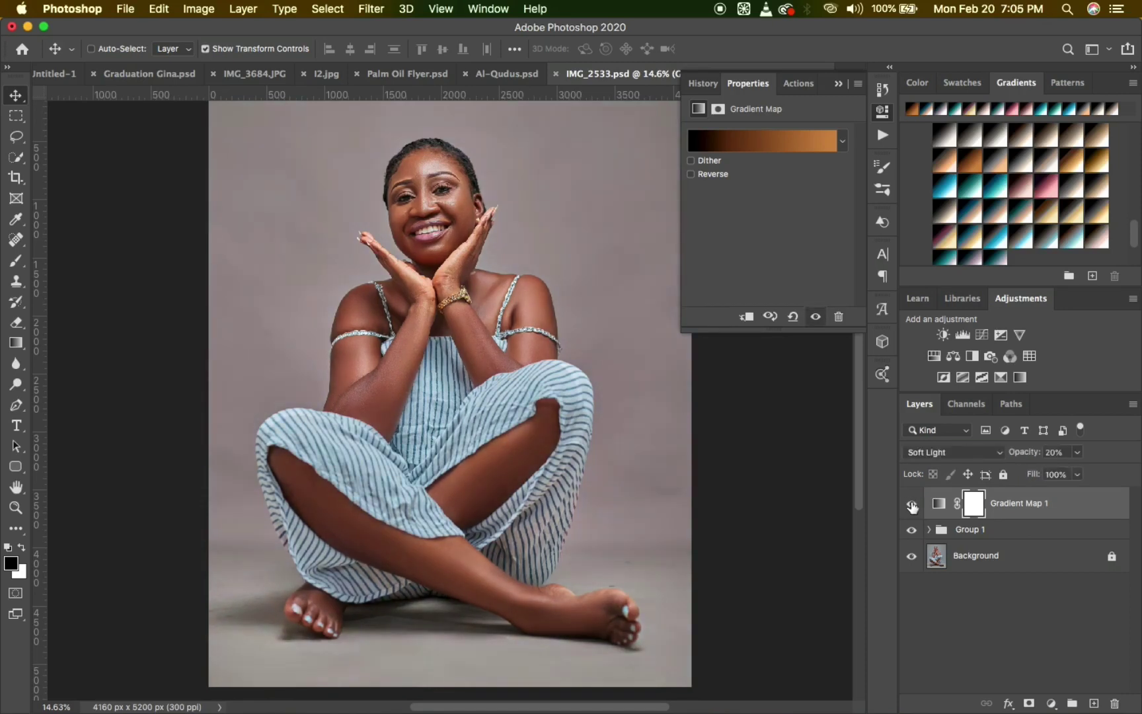
pyautogui.click(911, 506)
pyautogui.click(911, 505)
pyautogui.click(912, 506)
pyautogui.click(912, 505)
# Adjust Gradient Map 1's Blend If ranges, splitting the shadow slider and pulling the underlying layer's highlight slider inward.
pyautogui.rightClick(947, 505)
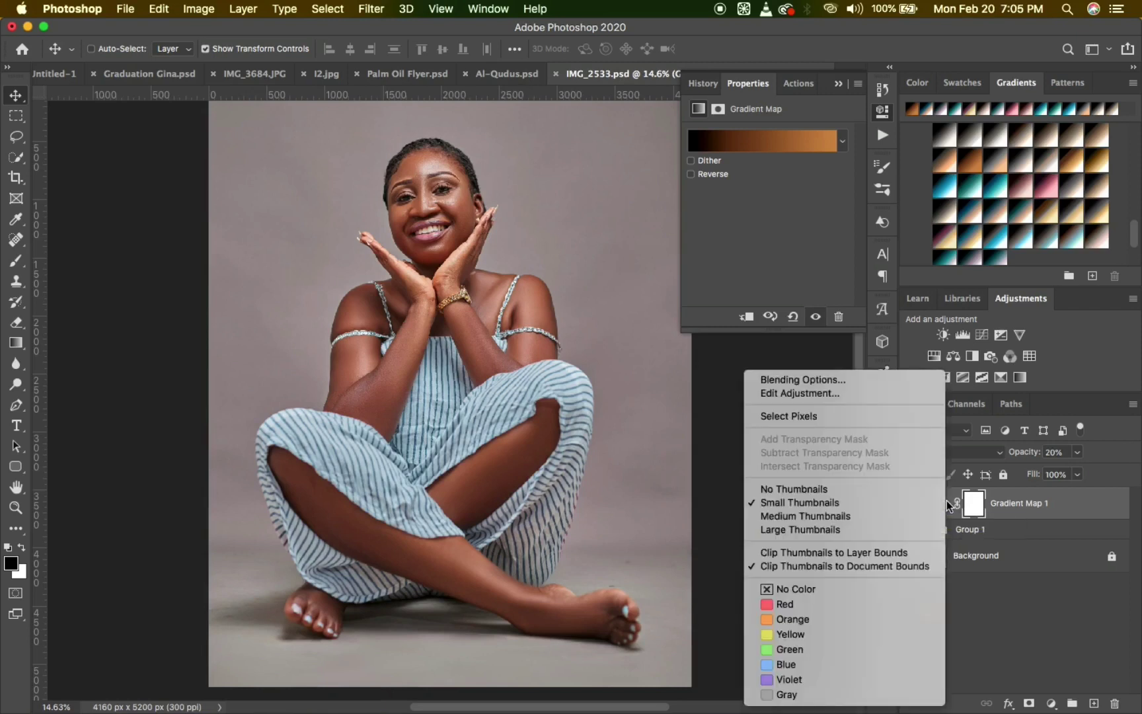
pyautogui.click(832, 383)
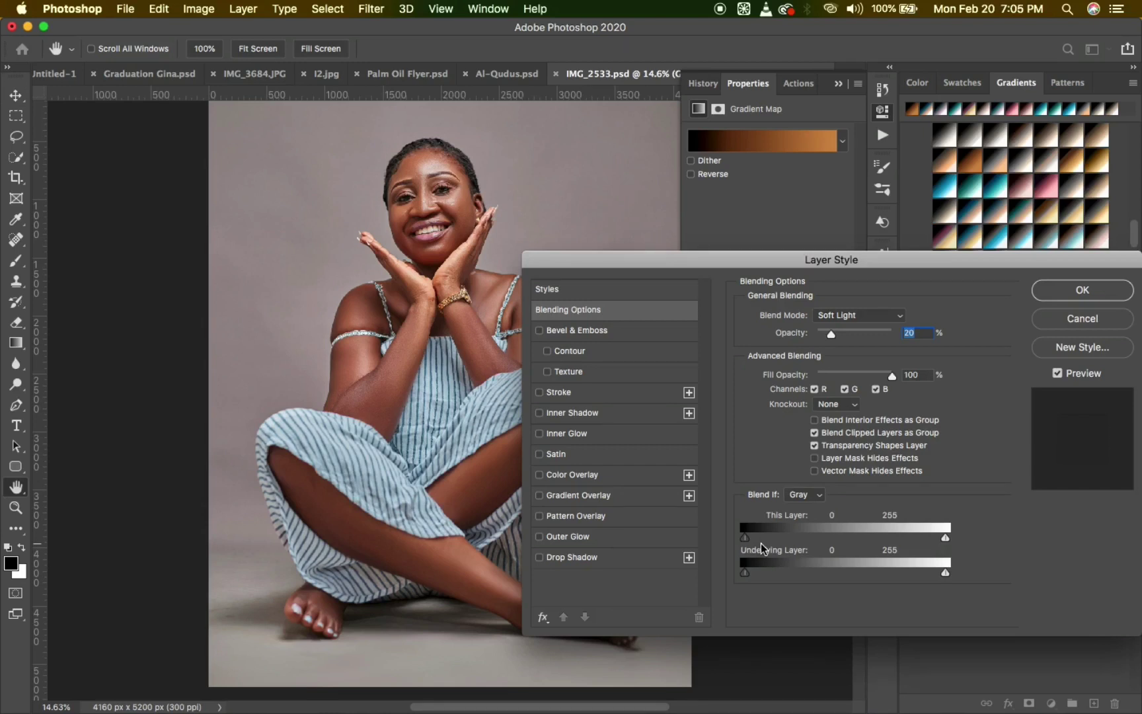
pyautogui.moveTo(745, 537); pyautogui.dragTo(757, 537)
pyautogui.moveTo(757, 536); pyautogui.dragTo(800, 544)
pyautogui.press('alt')
pyautogui.moveTo(798, 540); pyautogui.dragTo(743, 578)
pyautogui.moveTo(814, 577); pyautogui.dragTo(772, 576)
pyautogui.moveTo(945, 572); pyautogui.dragTo(891, 573)
pyautogui.click(1061, 297)
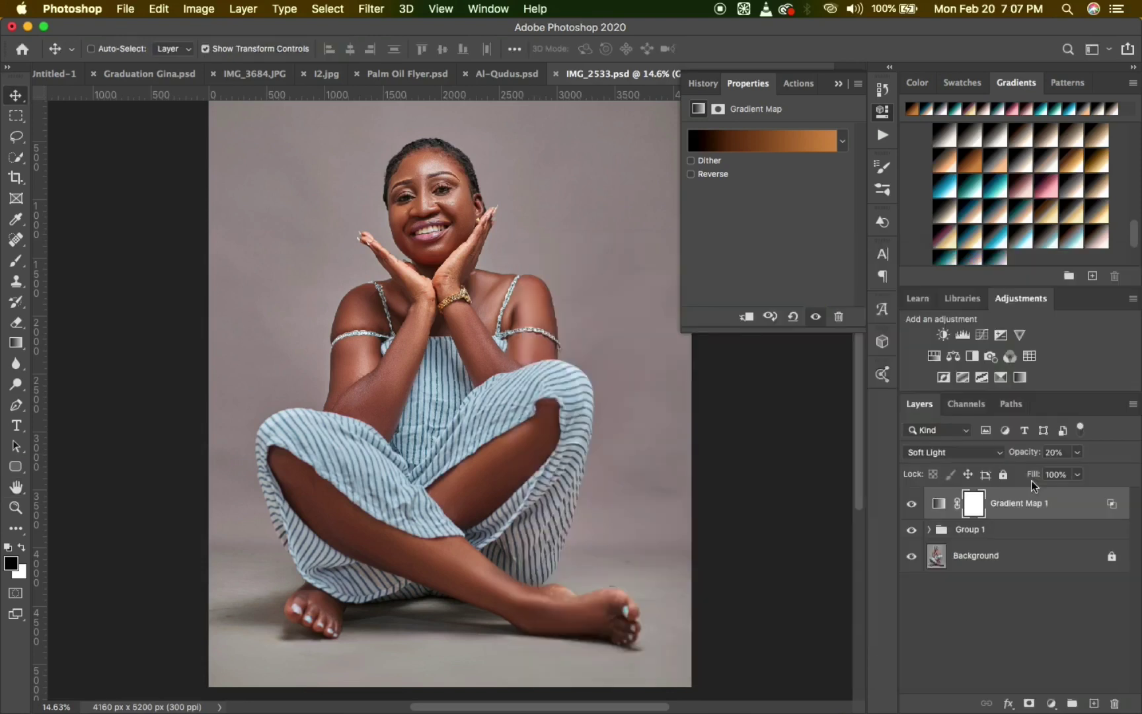
# Check the effect of the Blend If adjustment by hiding and showing Gradient Map 1.
pyautogui.click(912, 505)
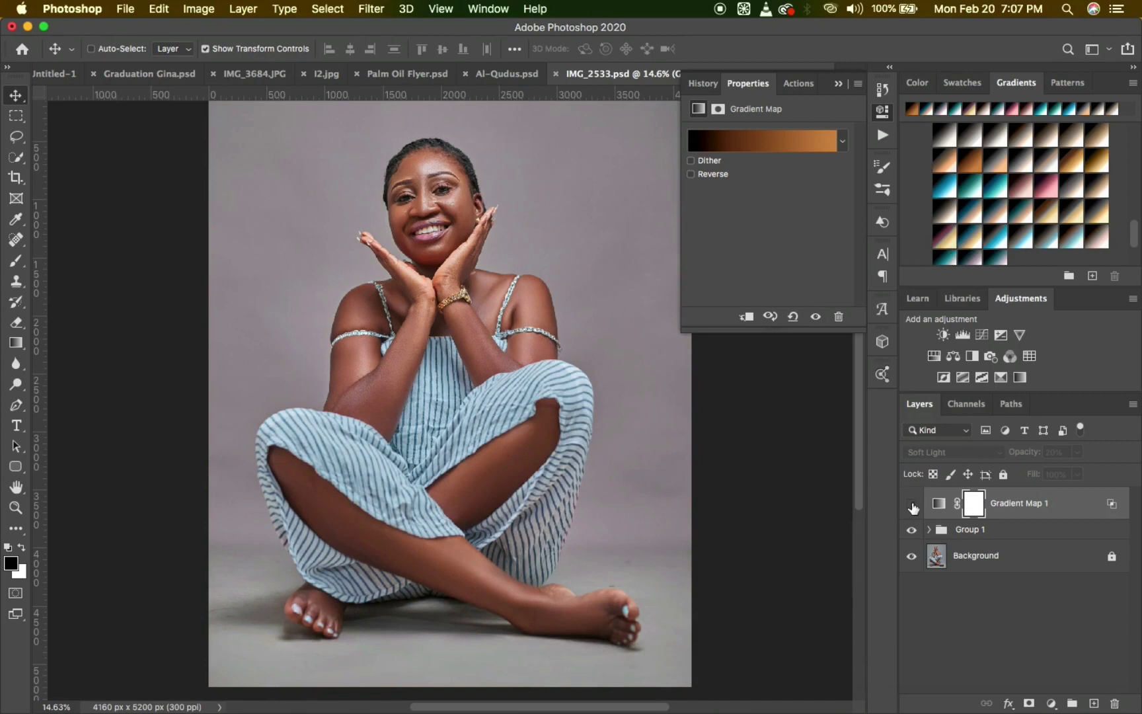
pyautogui.click(912, 504)
pyautogui.click(912, 505)
pyautogui.click(912, 505)
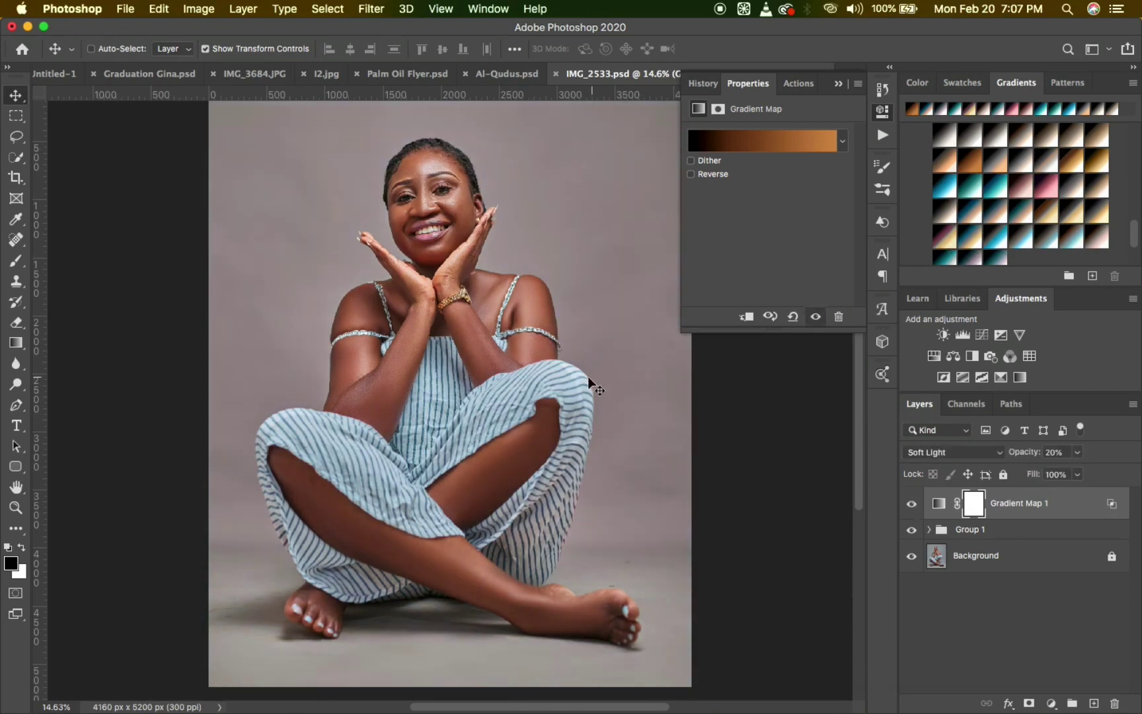
# Clip Gradient Map 1 to Group 1 and compare the portrait with and without the clipped toning.
pyautogui.keyDown('alt'); pyautogui.click(950, 515); pyautogui.keyUp('alt')
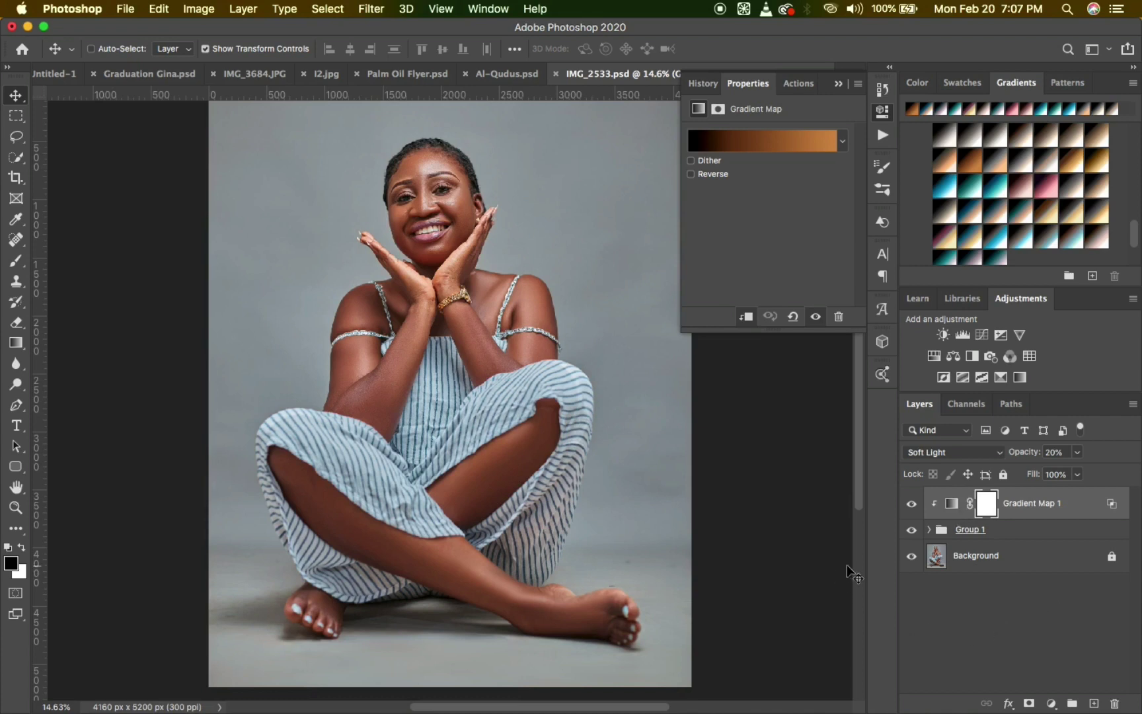
pyautogui.click(911, 505)
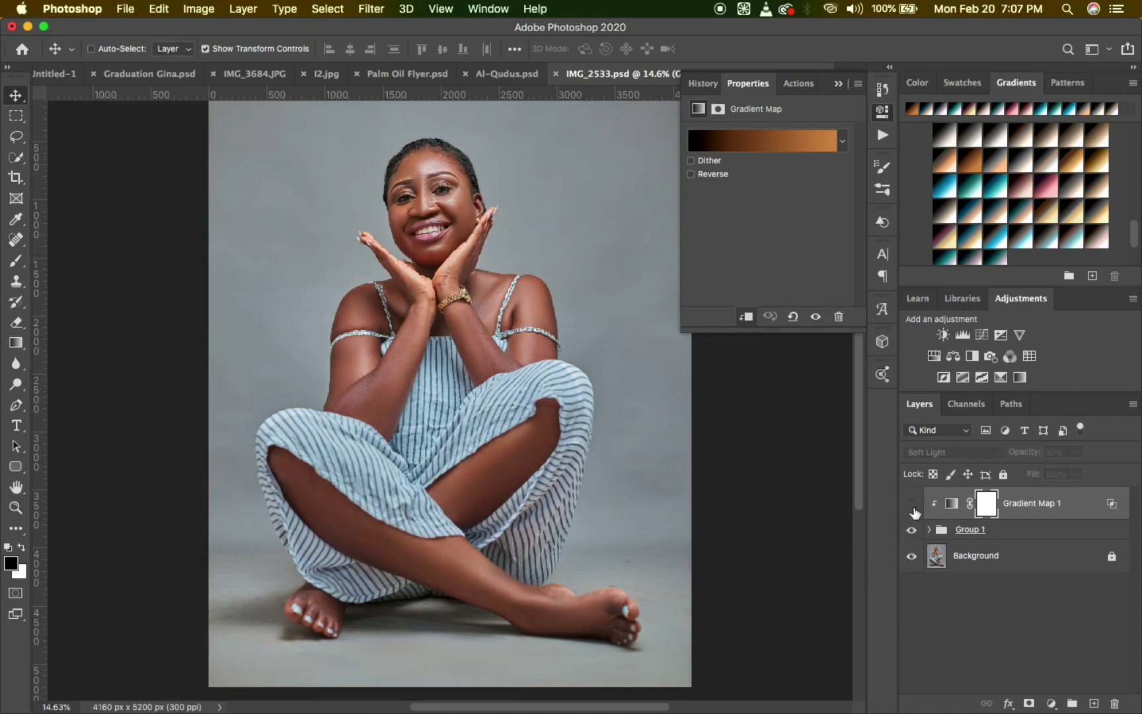
pyautogui.click(911, 506)
pyautogui.click(912, 506)
pyautogui.click(912, 506)
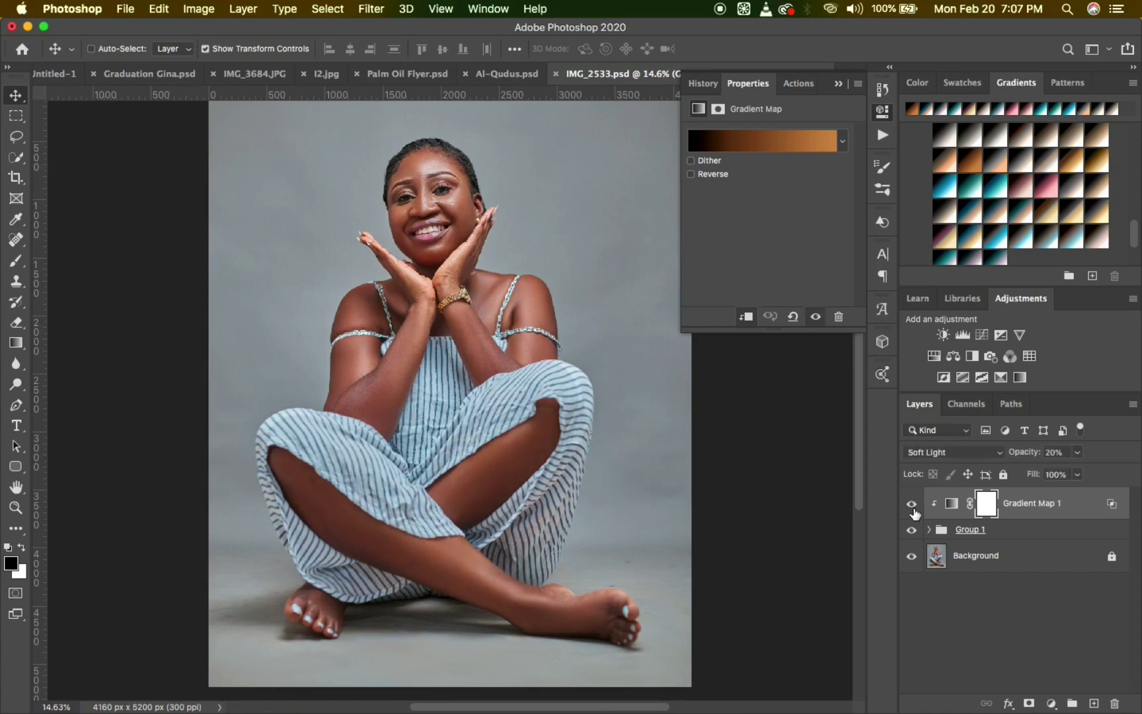
pyautogui.click(912, 507)
pyautogui.click(913, 507)
pyautogui.click(912, 507)
pyautogui.click(912, 507)
pyautogui.click(912, 507)
pyautogui.click(913, 507)
pyautogui.click(830, 135)
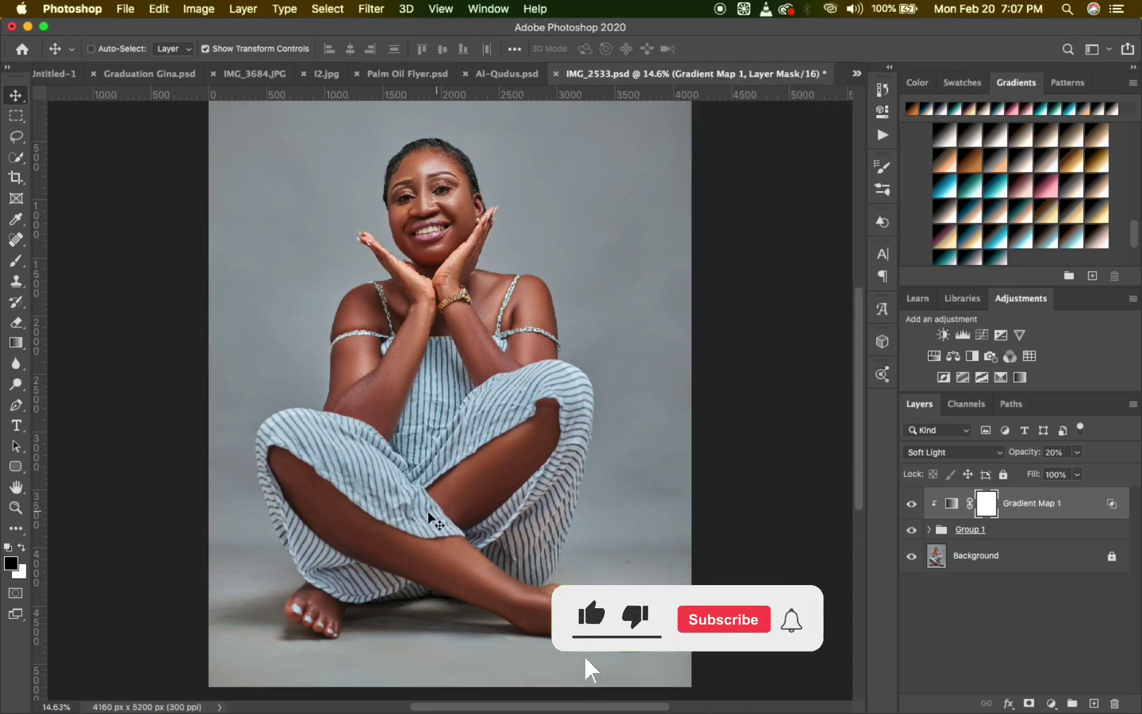